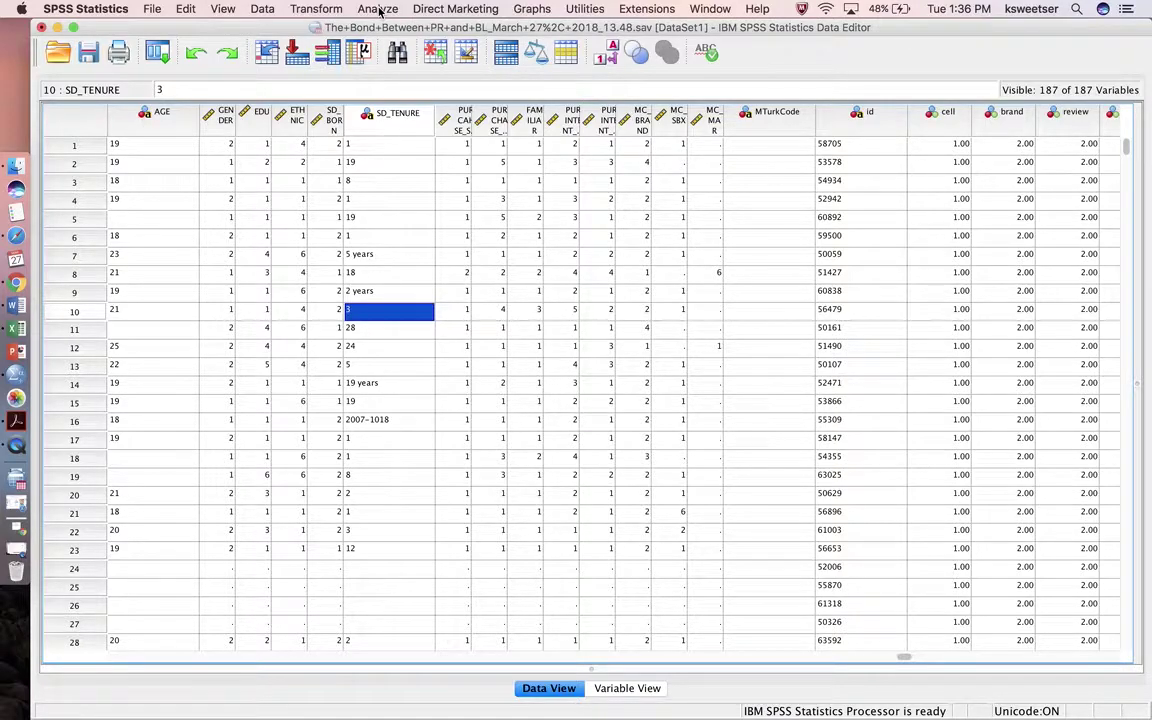
# Paste a FREQUENCIES command for the cell variable into a new syntax file, with default statistics.
pyautogui.click(378, 9)
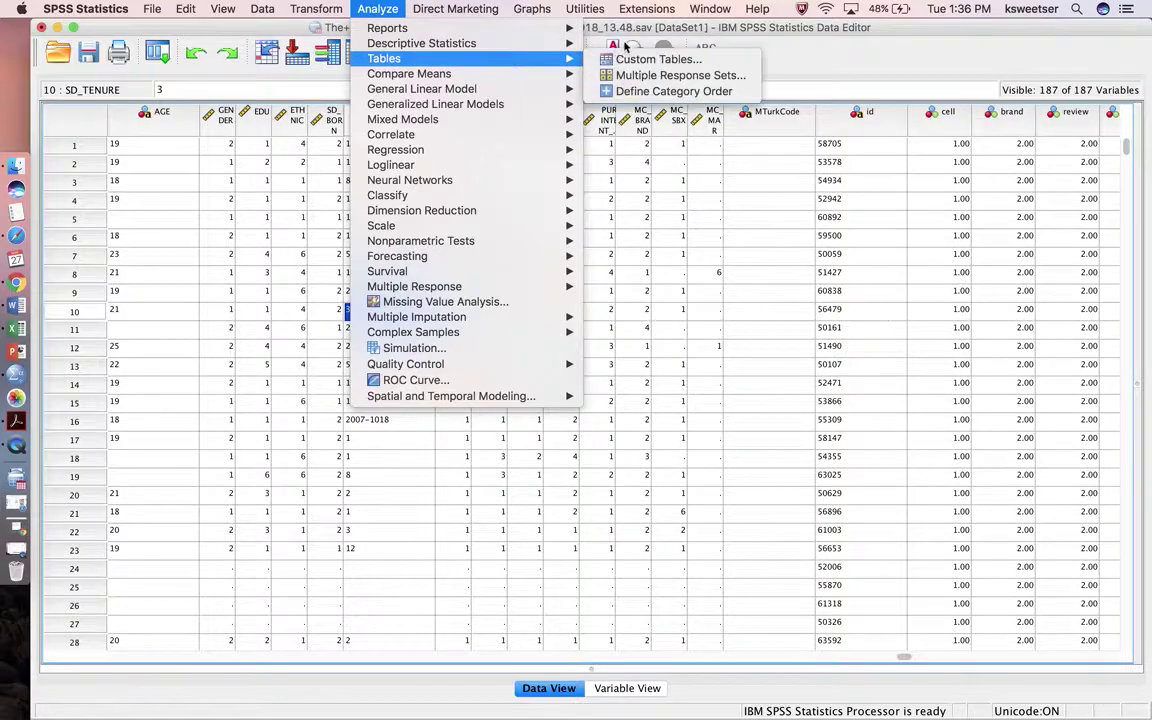
pyautogui.moveTo(555, 44)
pyautogui.click(617, 46)
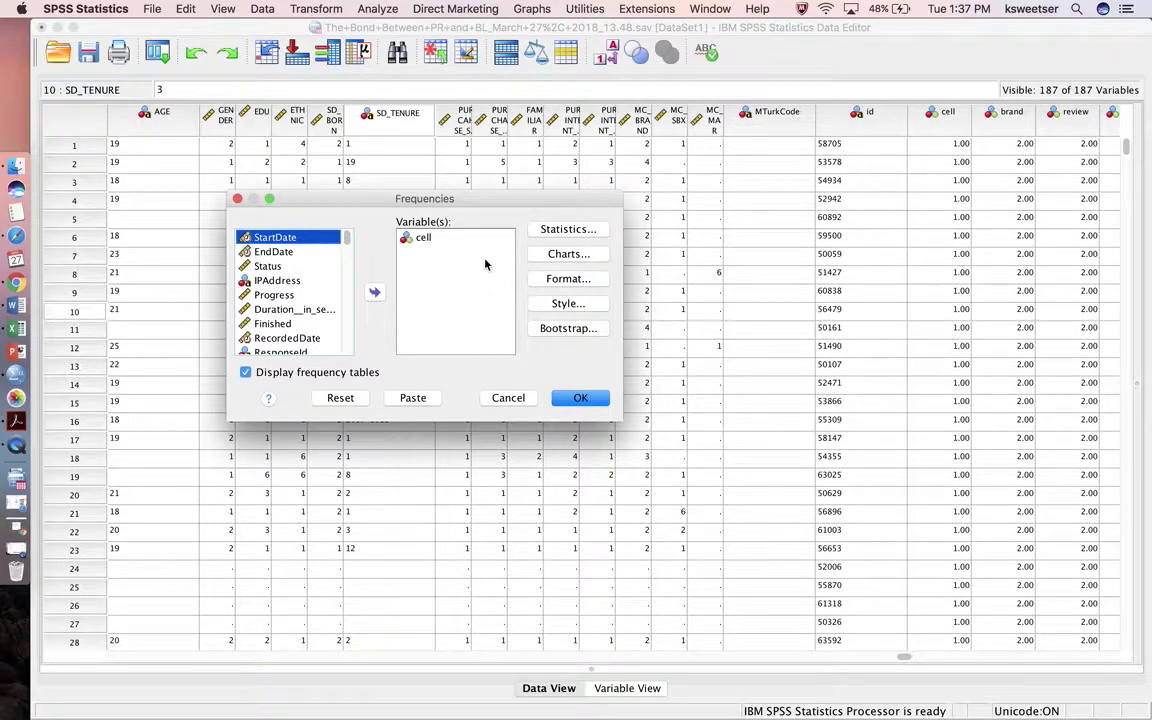
pyautogui.click(377, 8)
pyautogui.moveTo(565, 58)
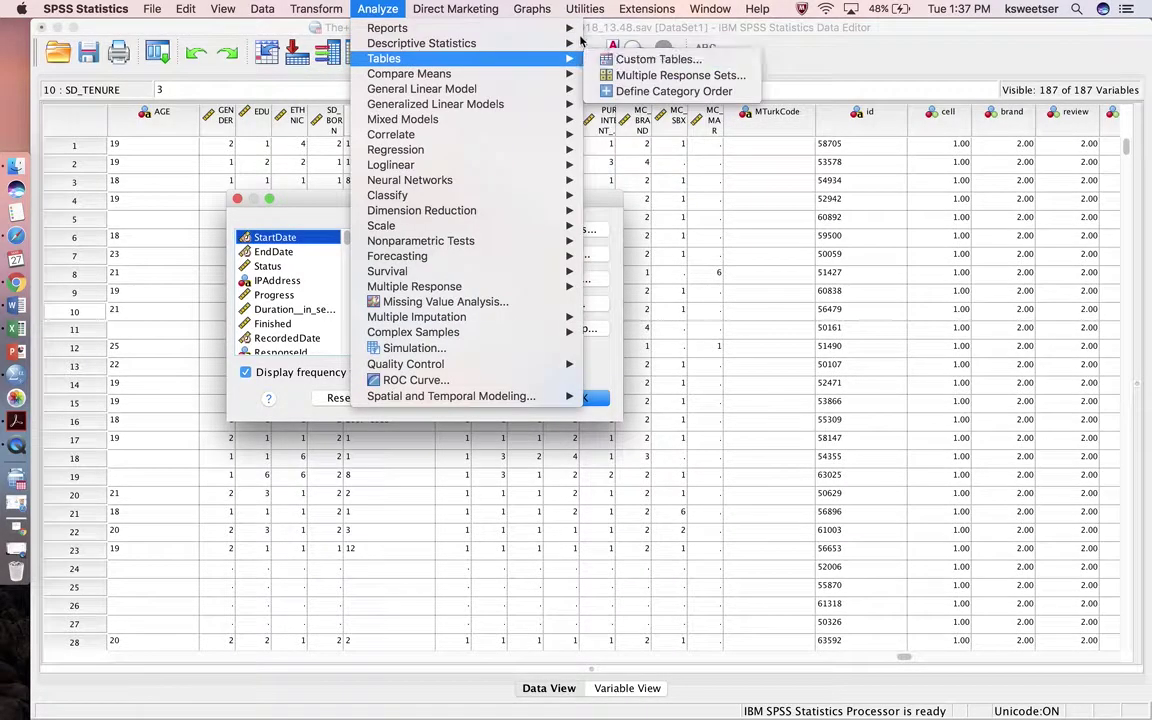
pyautogui.click(296, 204)
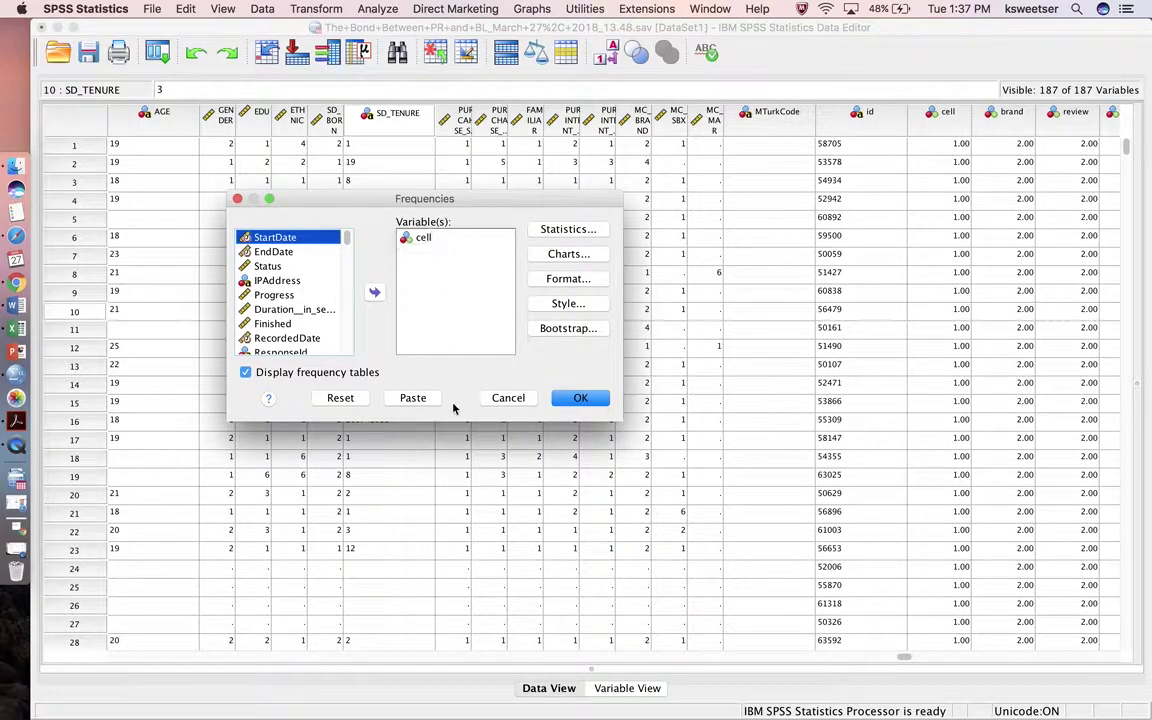
pyautogui.click(570, 230)
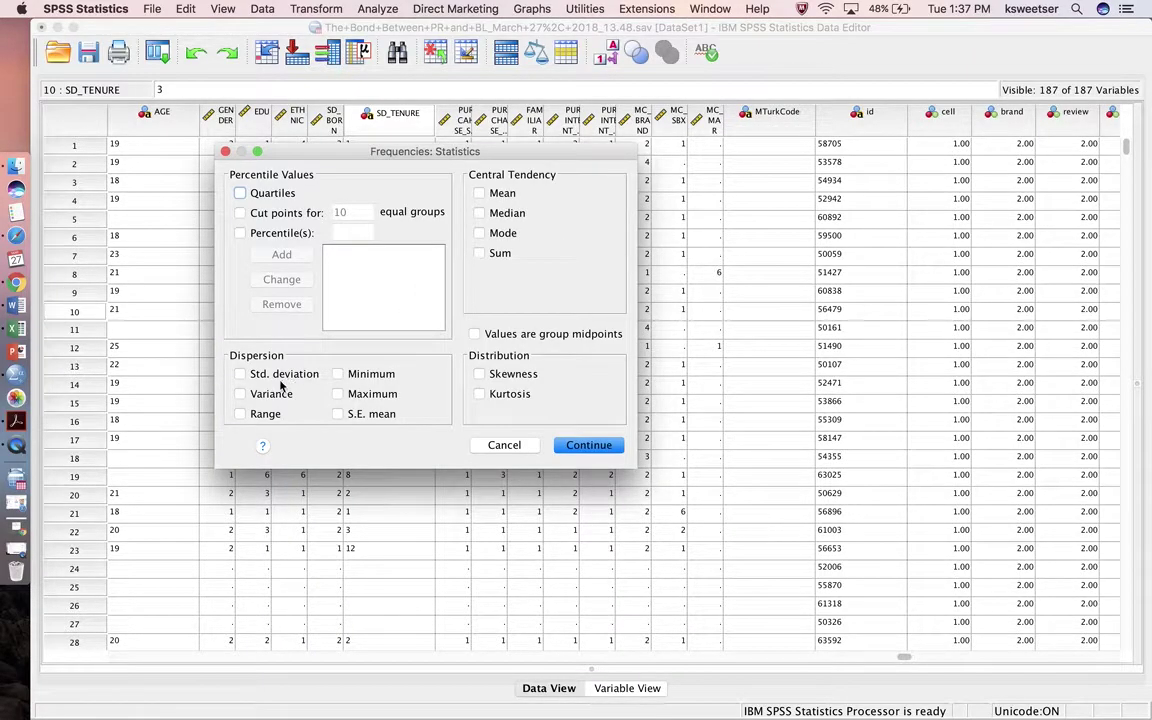
pyautogui.click(504, 445)
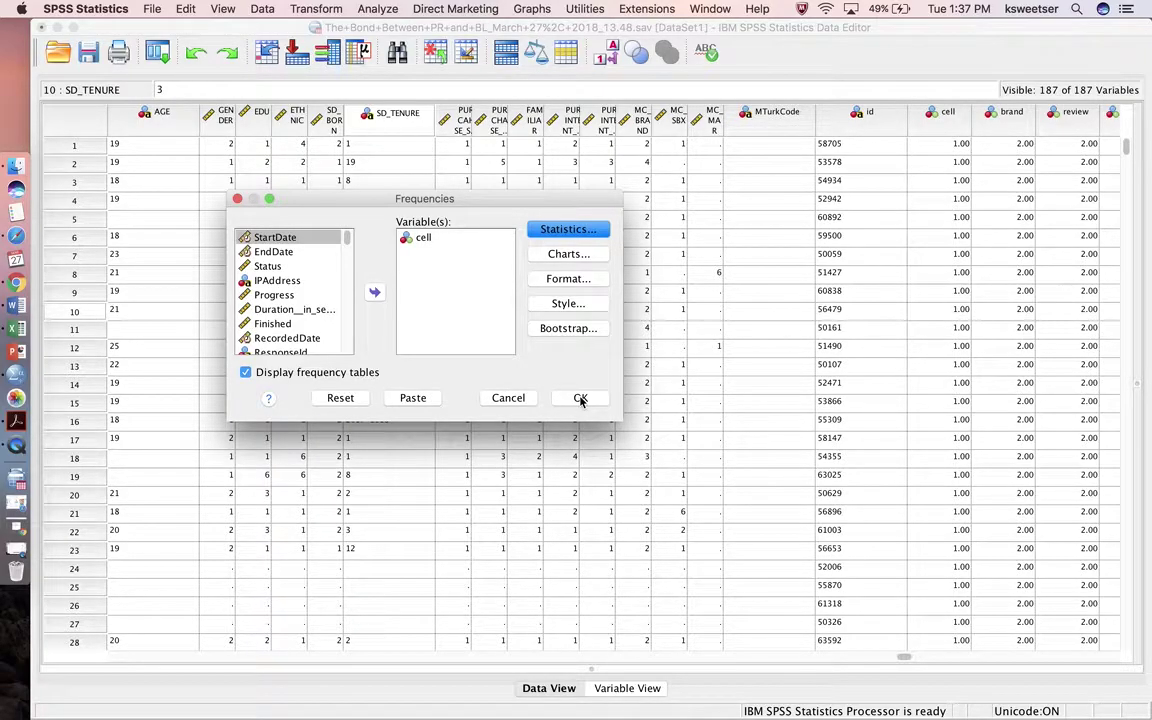
pyautogui.click(412, 398)
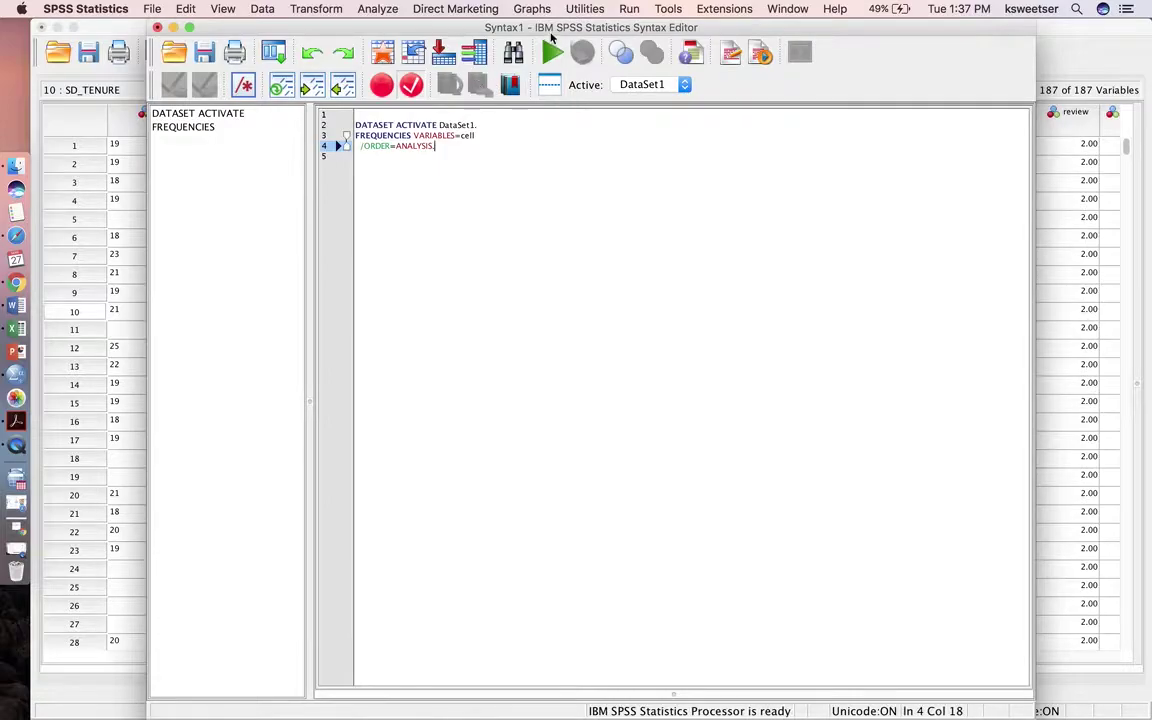
# Save the syntax file under the name 'testing syntax for experiment.sps' in the Desktop folder.
pyautogui.click(152, 8)
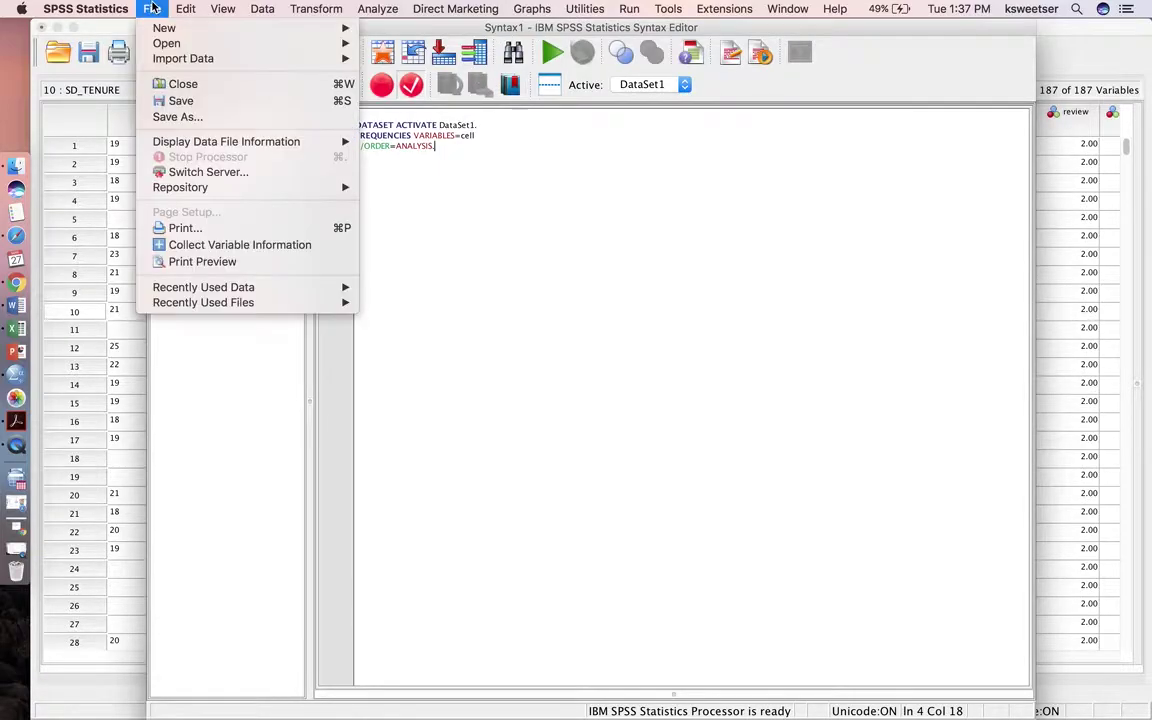
pyautogui.click(170, 117)
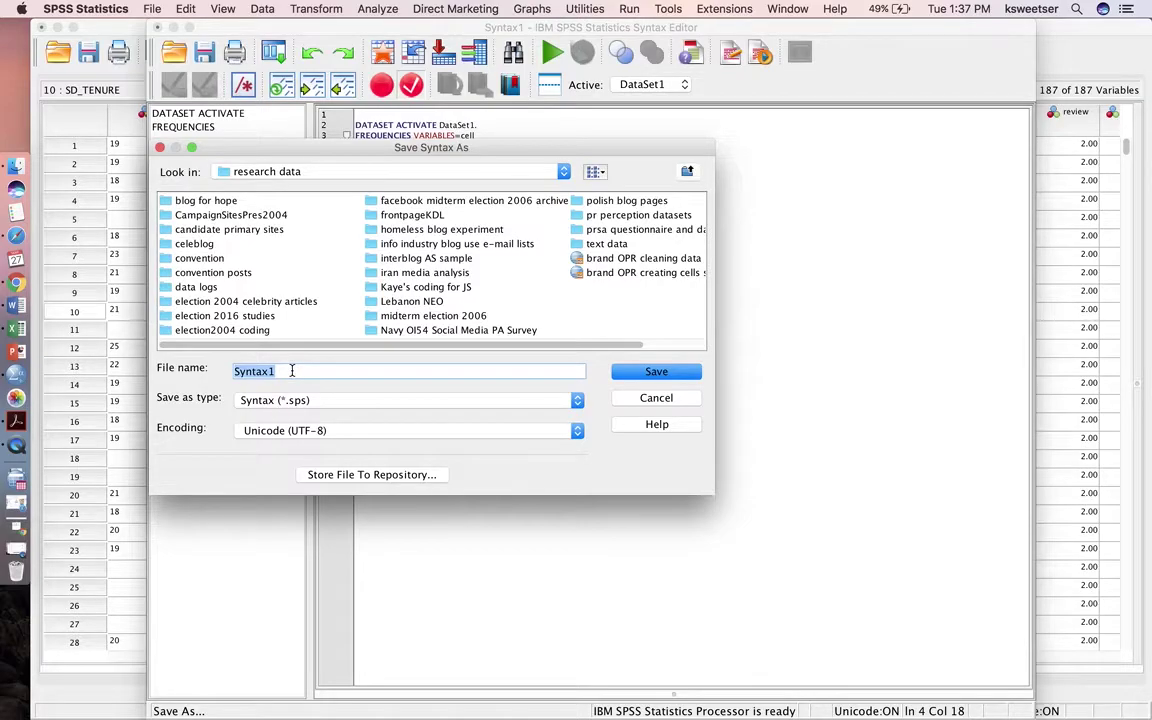
pyautogui.write('testin')
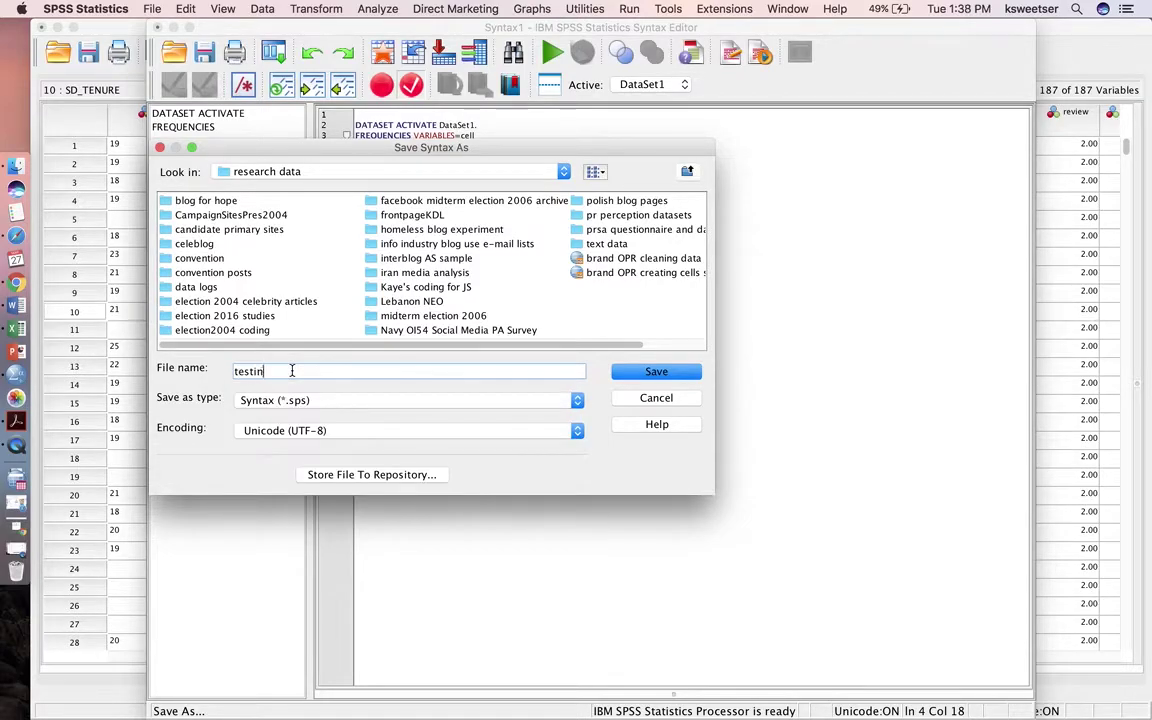
pyautogui.write('g syntax for experiment.sps')
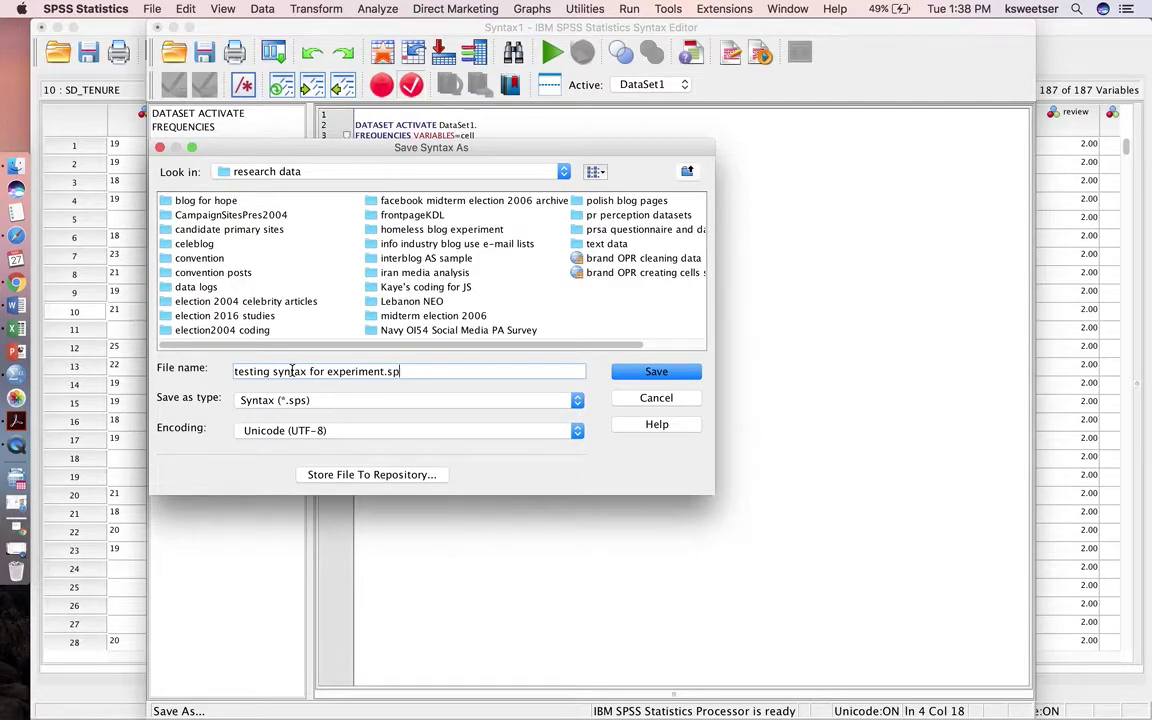
pyautogui.click(392, 167)
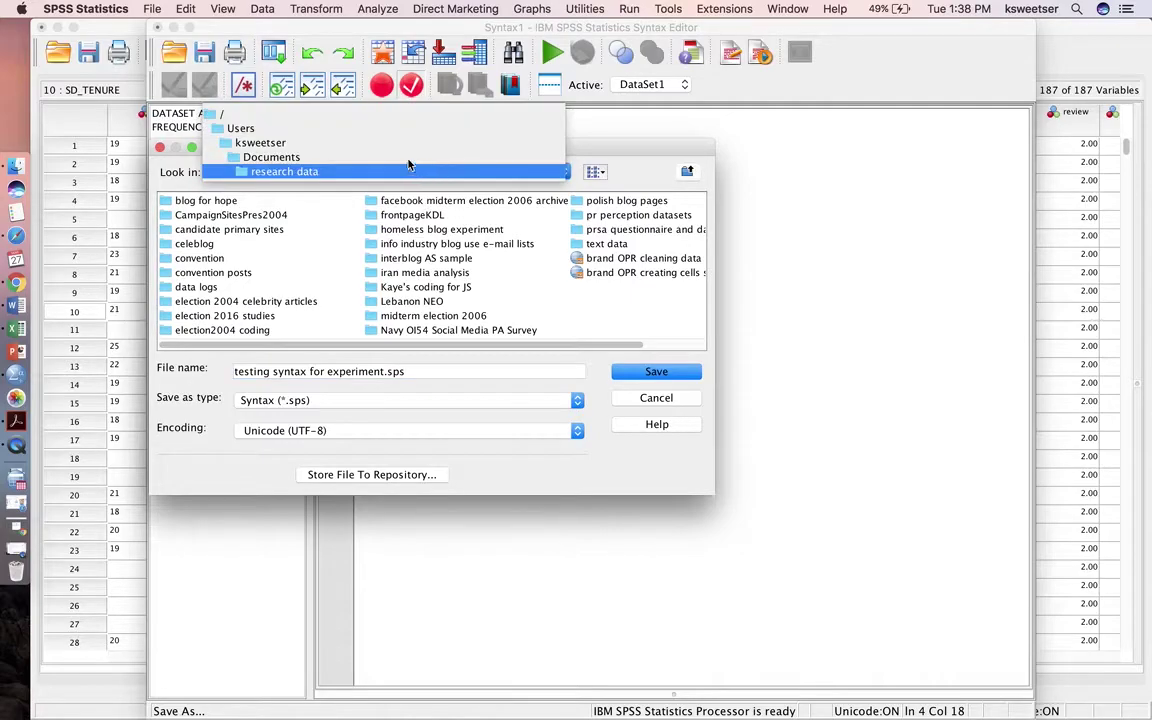
pyautogui.click(404, 152)
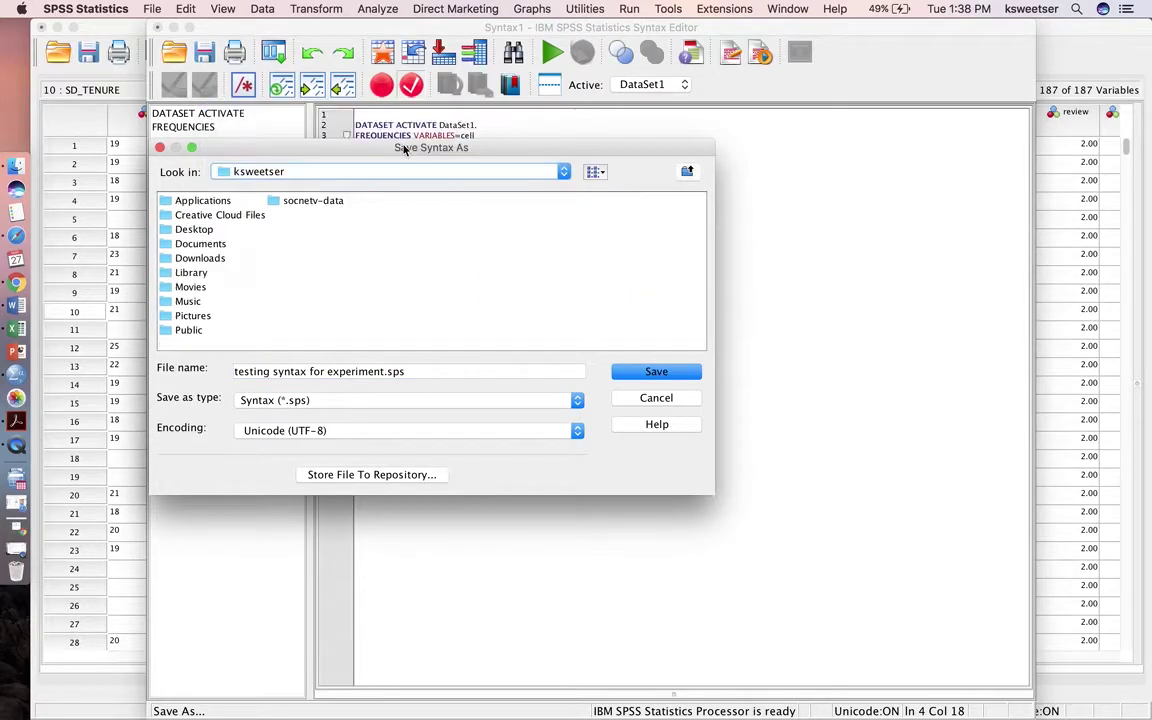
pyautogui.click(209, 232)
pyautogui.doubleClick(209, 232)
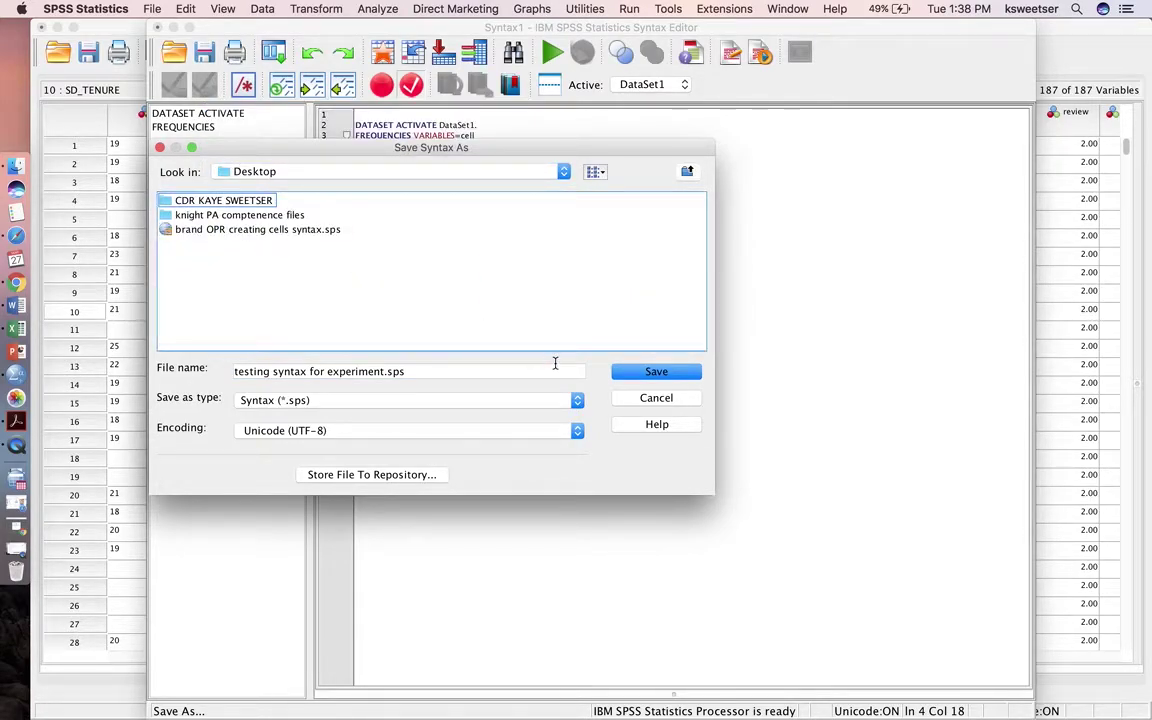
pyautogui.click(656, 372)
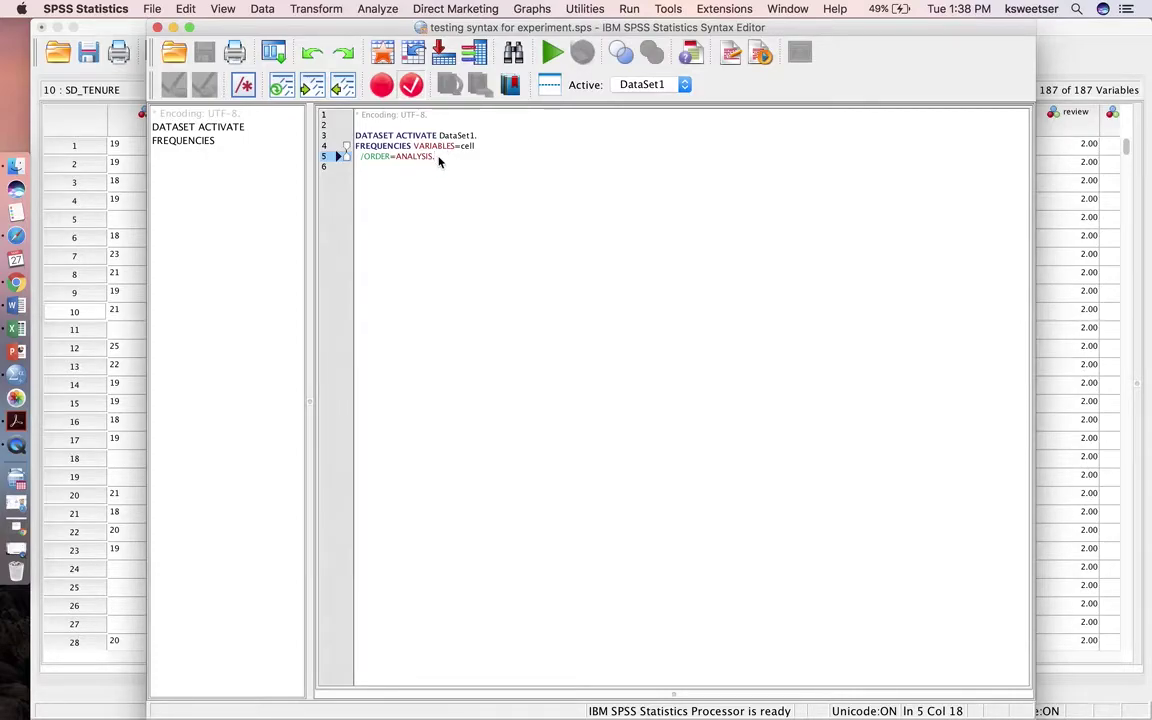
# Duplicate the cell FREQUENCIES command and change the copy's variable to brand.
pyautogui.moveTo(409, 158); pyautogui.dragTo(345, 147)
pyautogui.press('super+c')
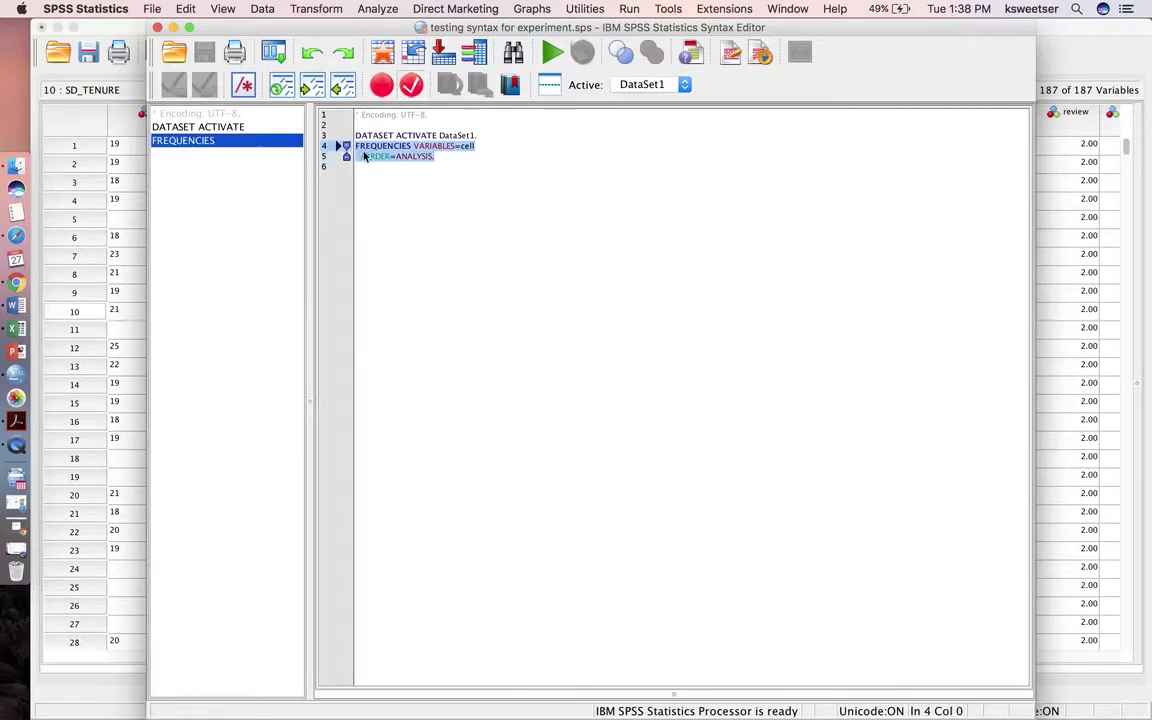
pyautogui.click(450, 162)
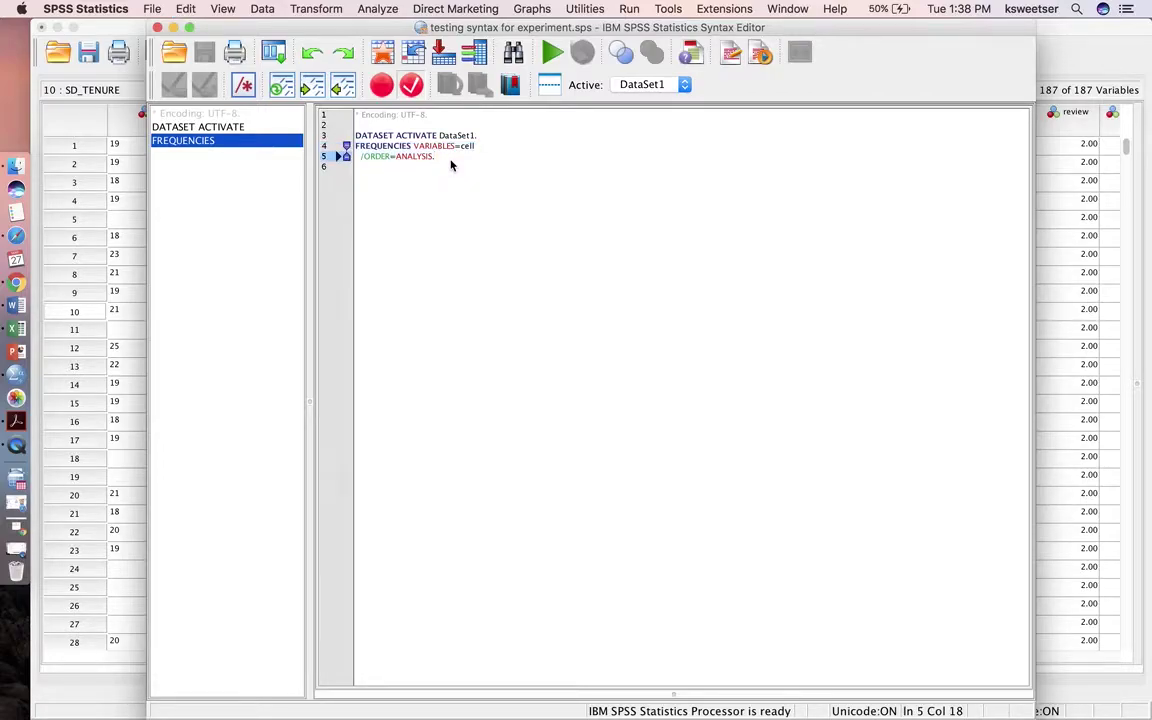
pyautogui.press('Return')
pyautogui.press('Return')
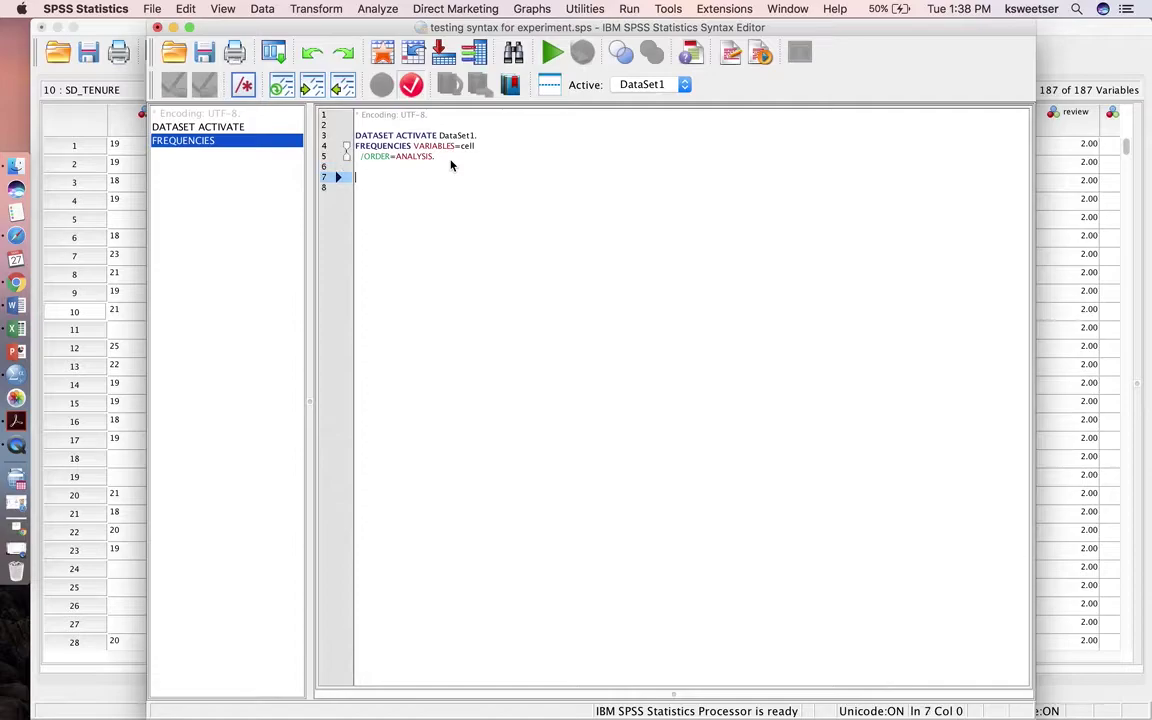
pyautogui.press('super+v')
pyautogui.doubleClick(466, 177)
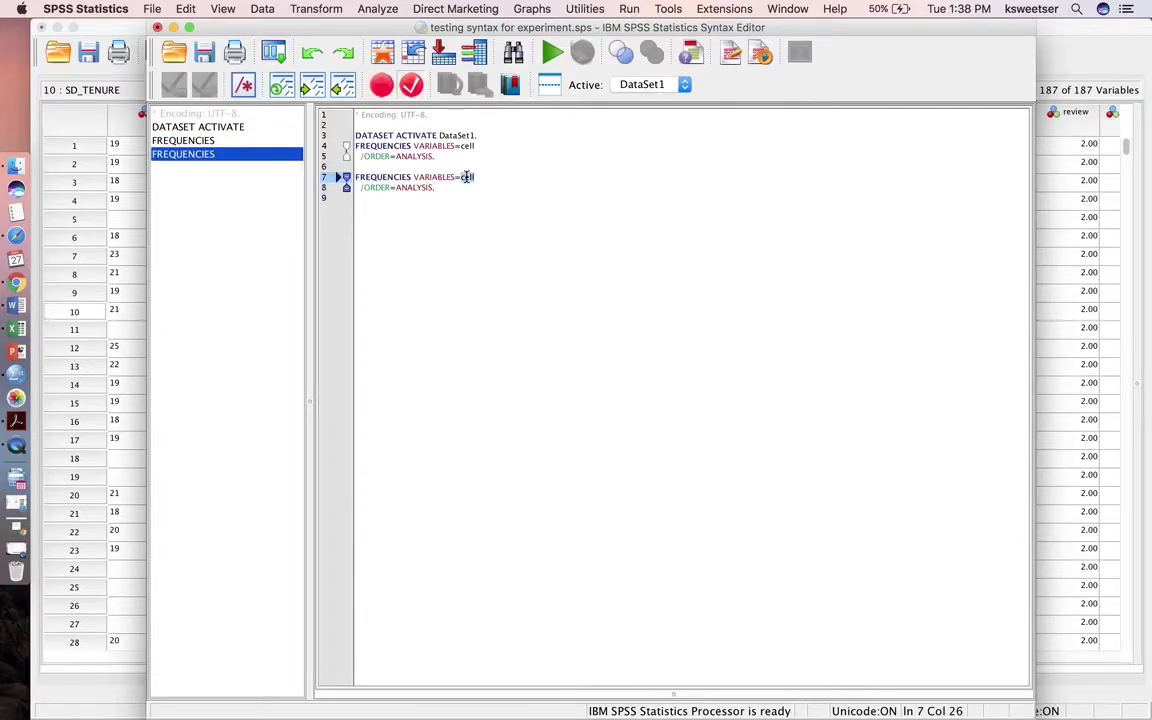
pyautogui.write('brand')
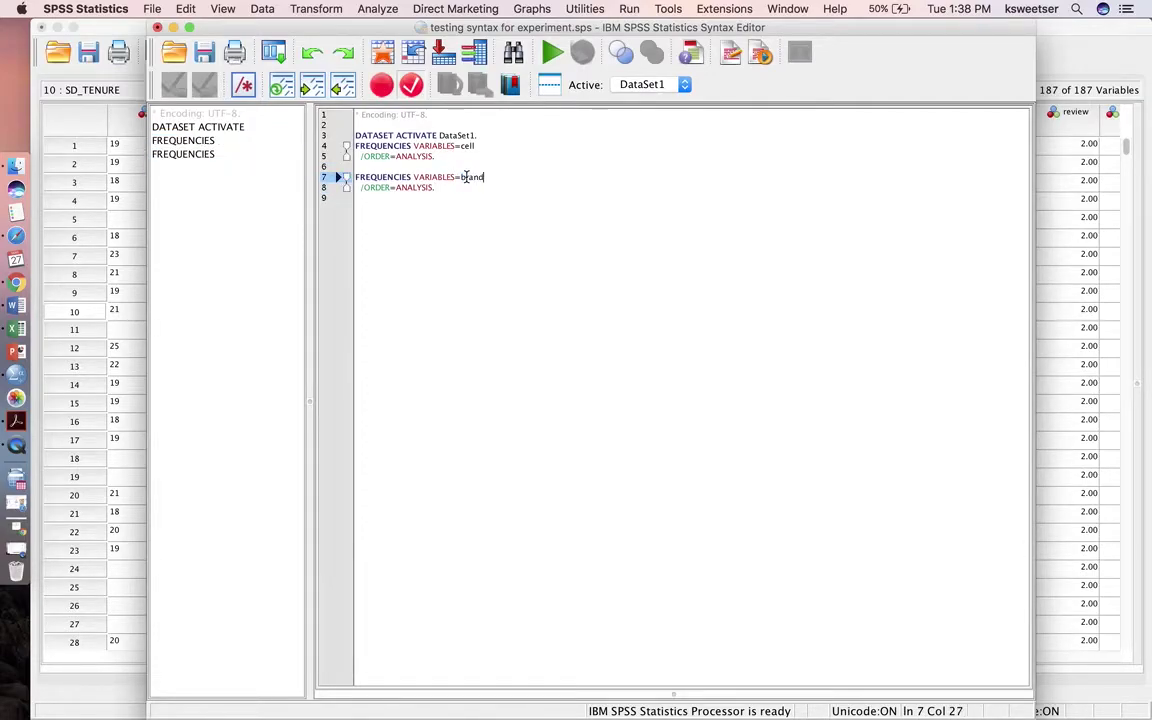
# Add a third copy of the FREQUENCIES command with the variable review.
pyautogui.press('Down')
pyautogui.press('Return')
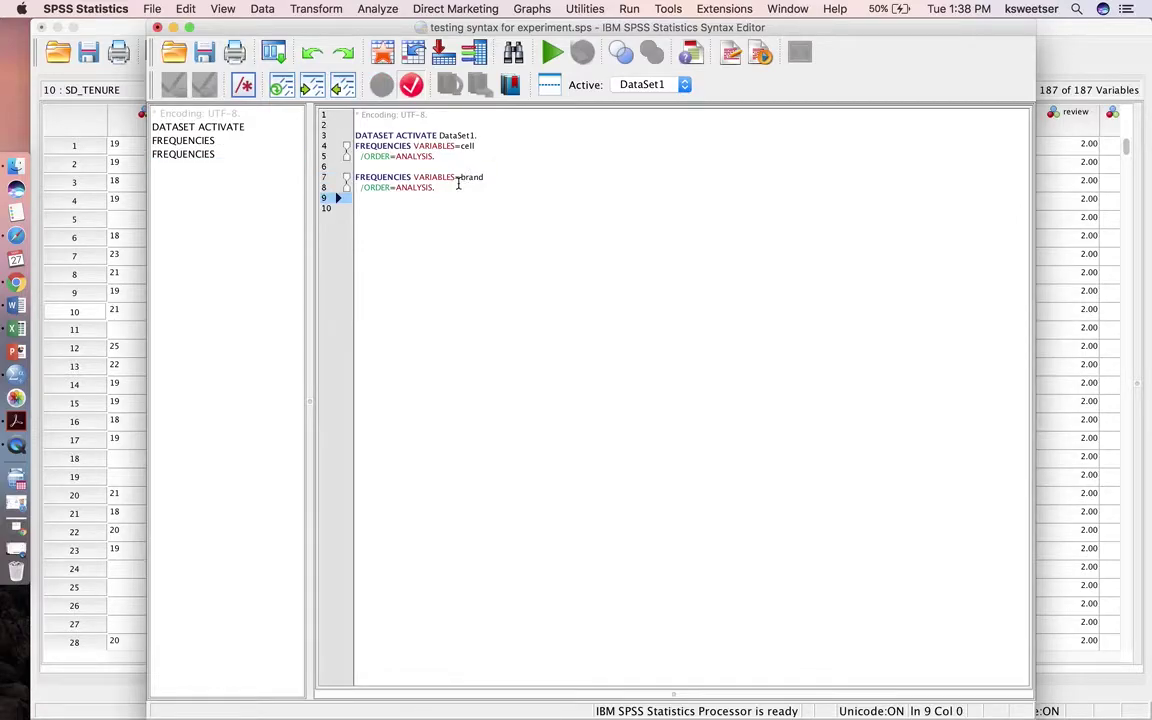
pyautogui.click(458, 186)
pyautogui.press('Return')
pyautogui.press('Return')
pyautogui.press('super+v')
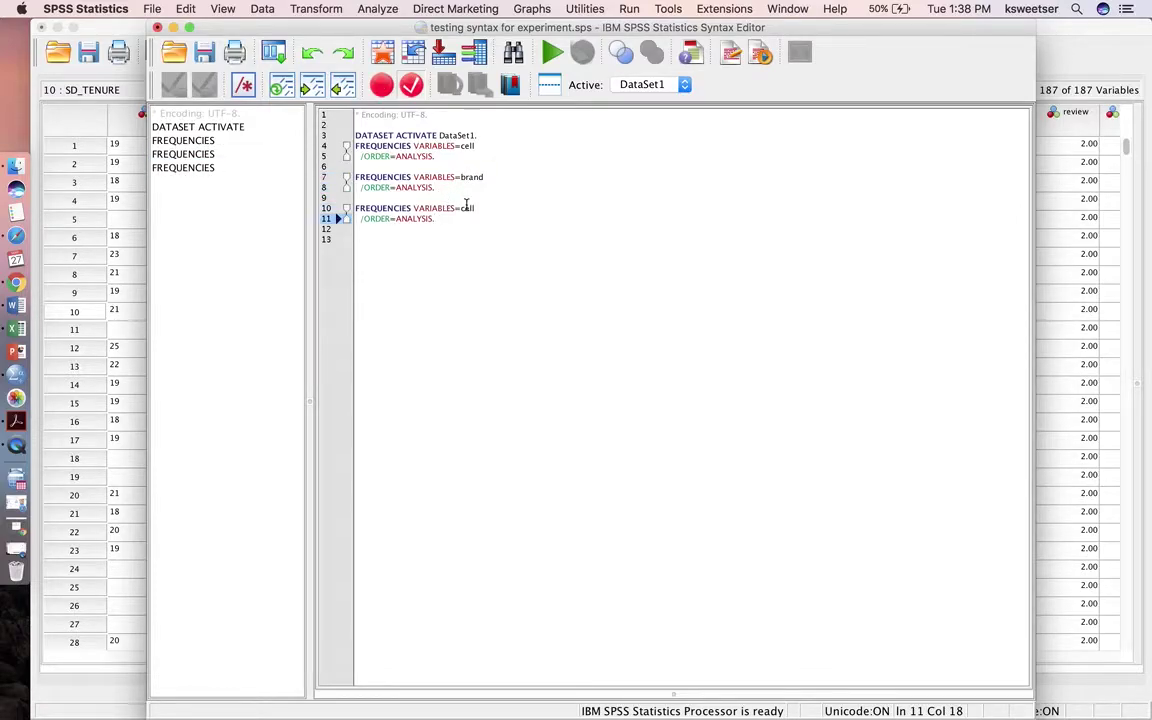
pyautogui.doubleClick(466, 208)
pyautogui.write('review')
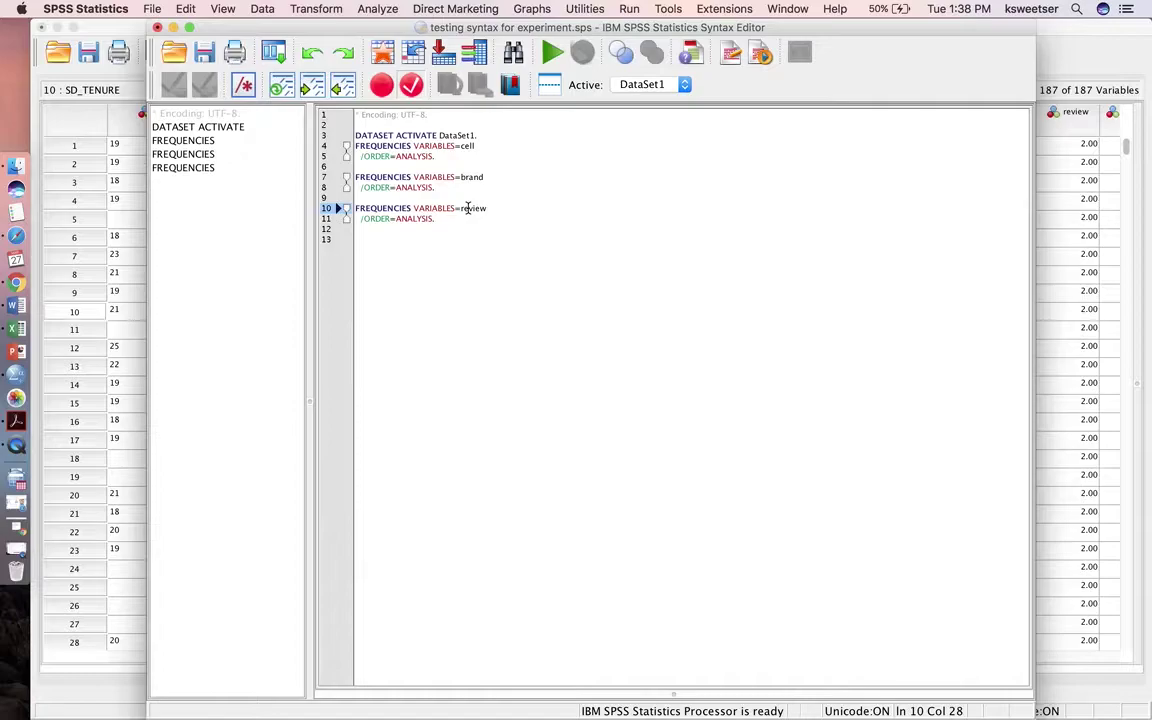
# Add a fourth copy of the FREQUENCIES command with the variable response.
pyautogui.press('Down')
pyautogui.press('Return')
pyautogui.press('Return')
pyautogui.press('super+v')
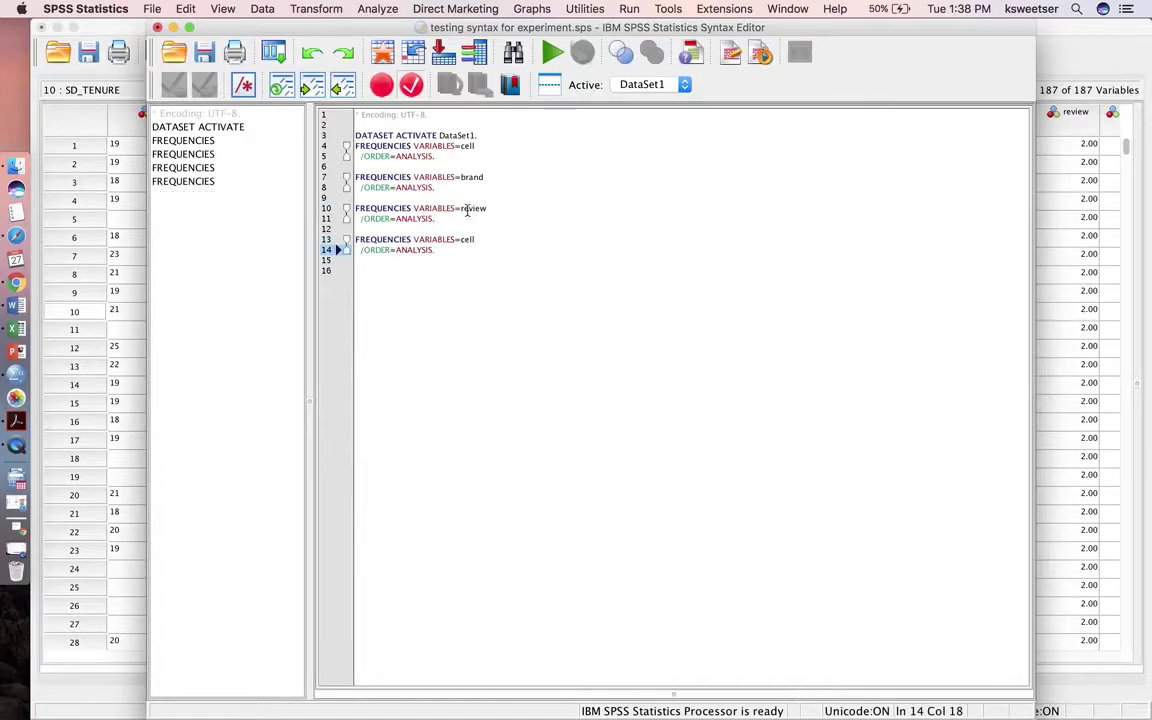
pyautogui.doubleClick(470, 238)
pyautogui.write('response')
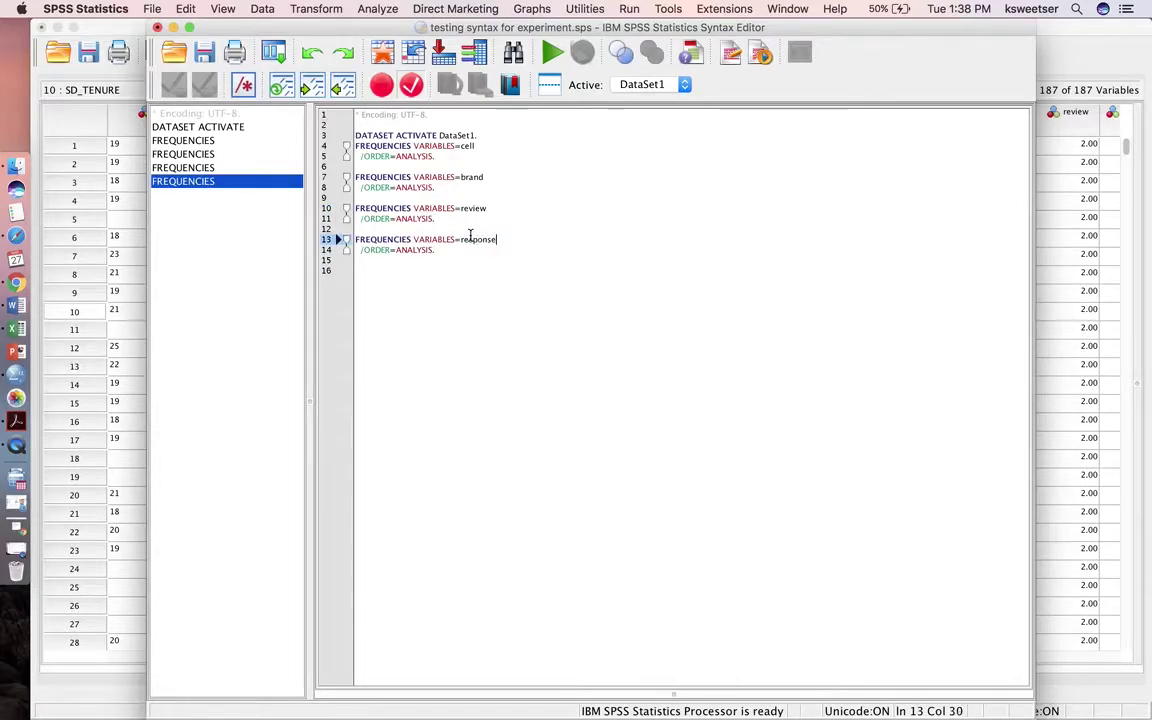
pyautogui.click(506, 287)
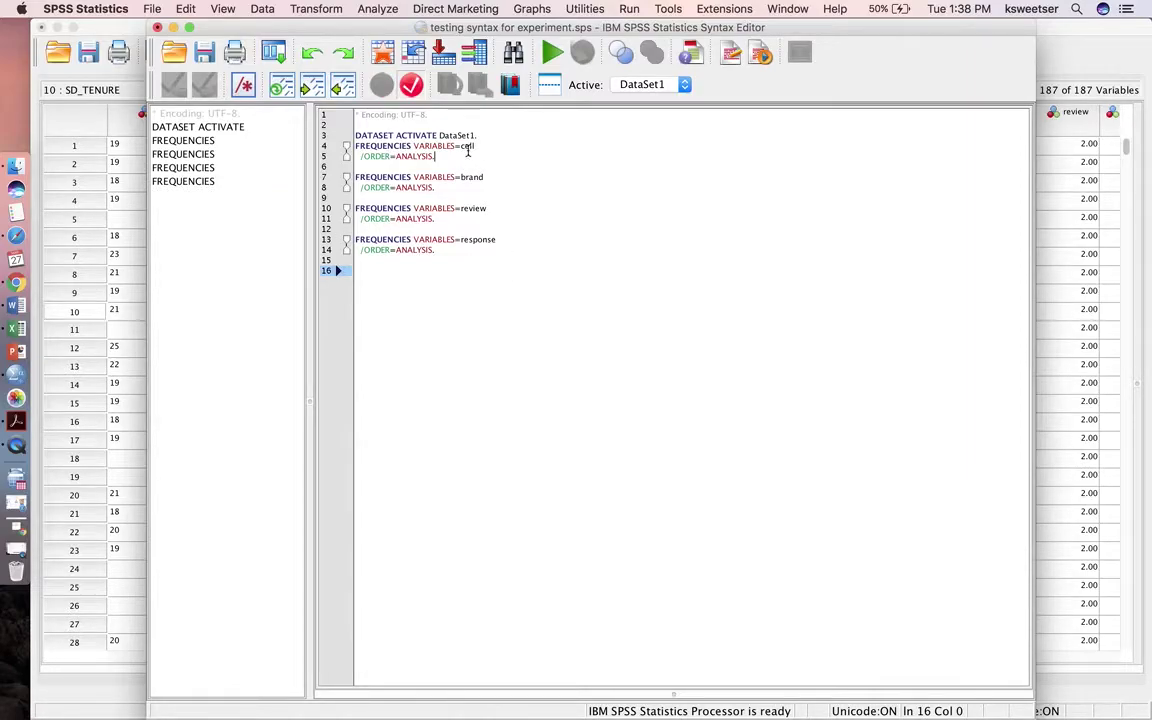
# Check each command's variable name and select all four commands on lines 3–14.
pyautogui.moveTo(468, 150)
pyautogui.mouseDown()
pyautogui.moveTo(484, 137)
pyautogui.moveTo(338, 147)
pyautogui.mouseUp()
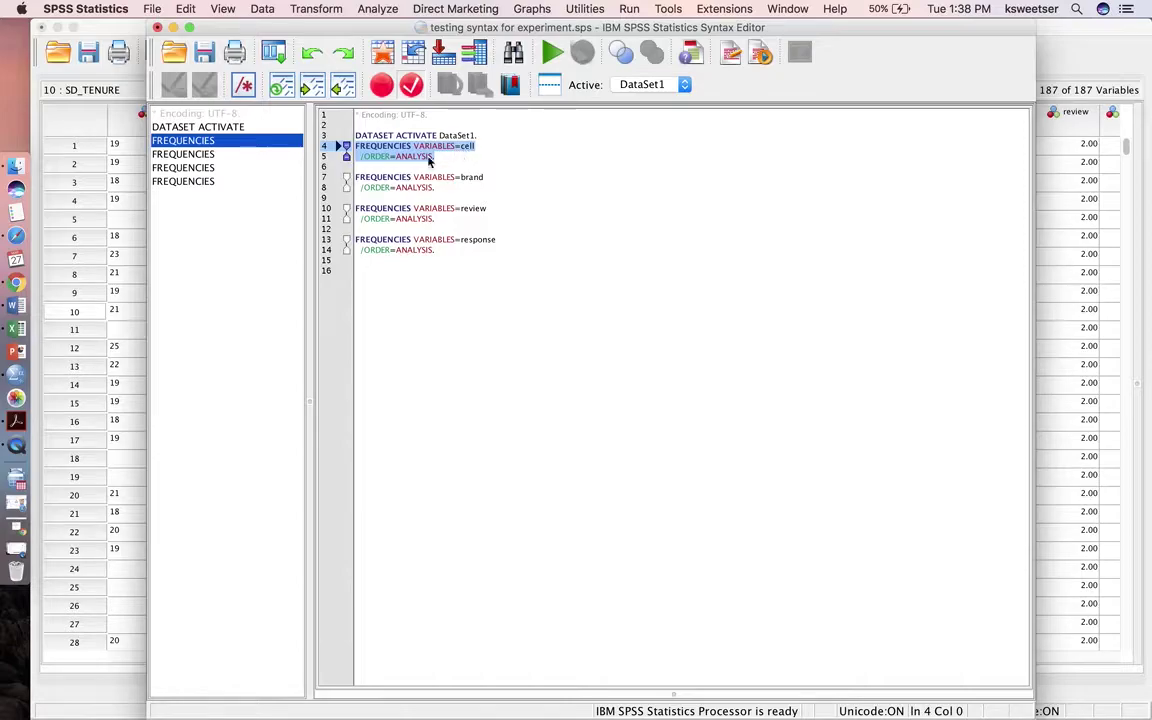
pyautogui.click(372, 157)
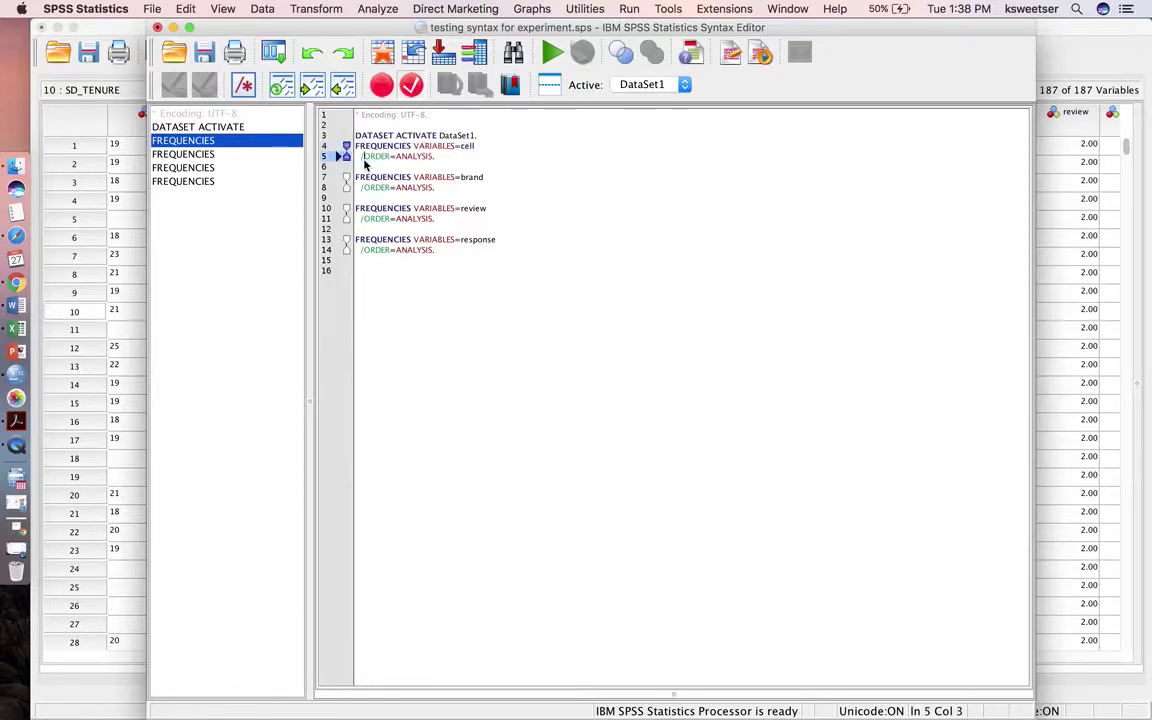
pyautogui.doubleClick(476, 178)
pyautogui.doubleClick(476, 208)
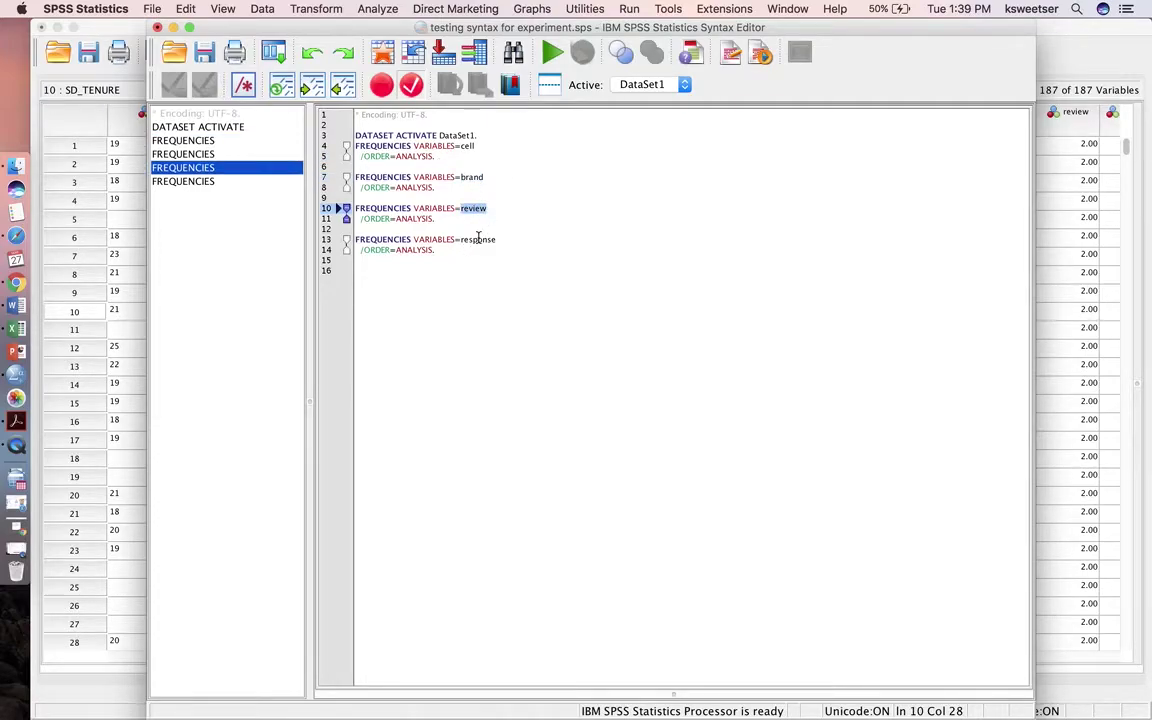
pyautogui.doubleClick(478, 239)
pyautogui.doubleClick(476, 208)
pyautogui.click(473, 177)
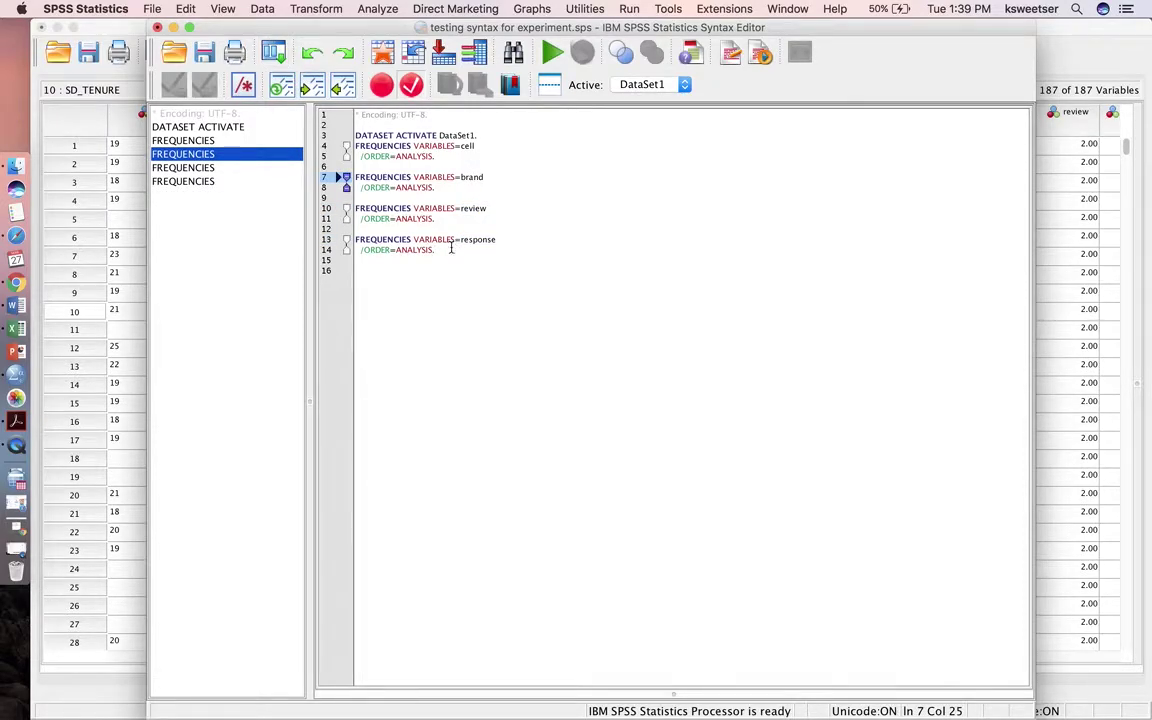
pyautogui.moveTo(455, 252); pyautogui.dragTo(356, 135)
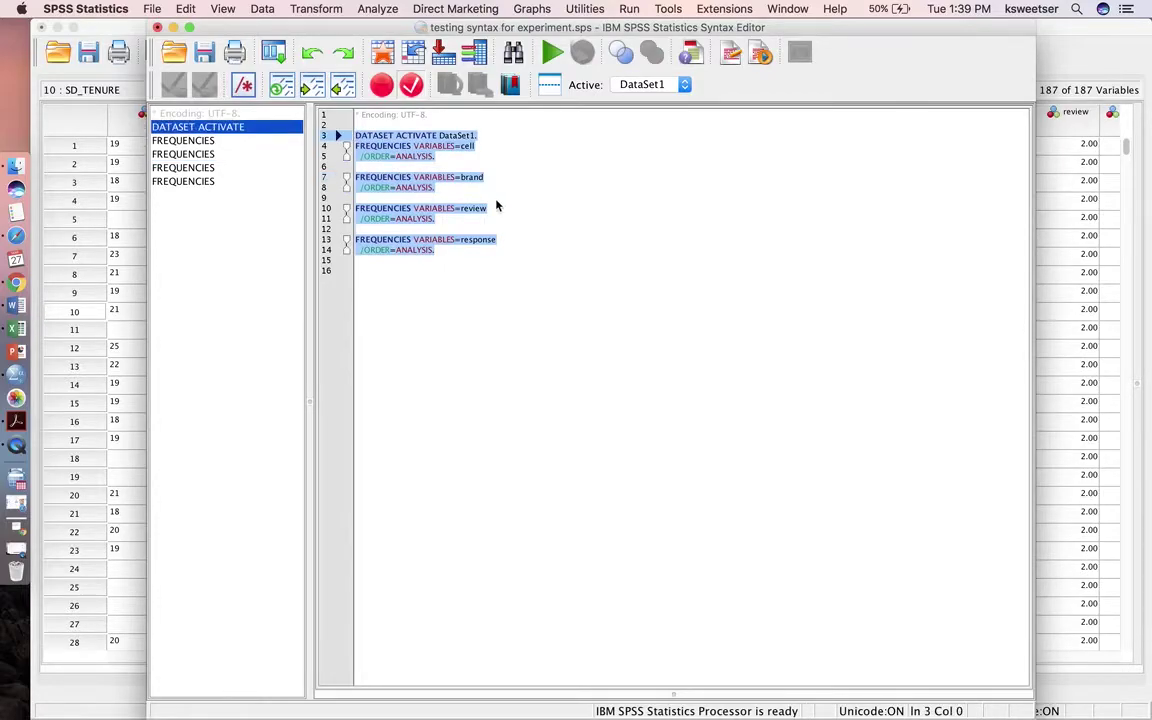
# Run the selected cell, brand, review and response commands and scroll through their frequency tables.
pyautogui.click(551, 53)
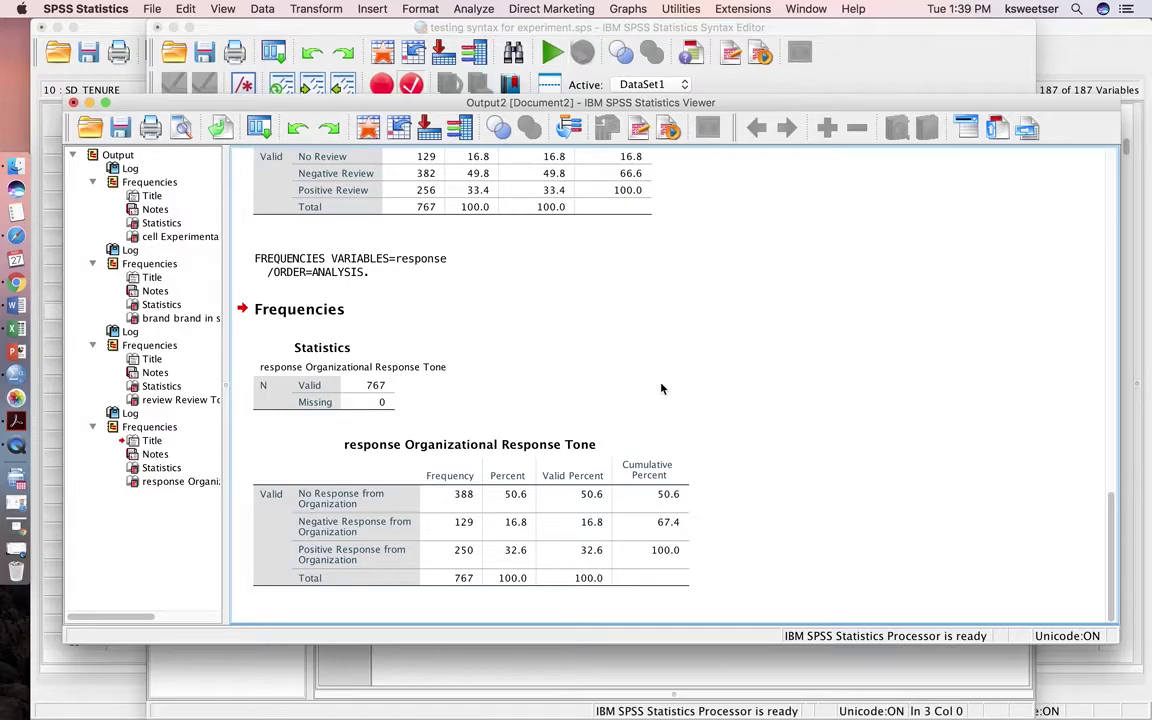
pyautogui.scroll(15, 661, 389)
pyautogui.scroll(-15, 661, 389)
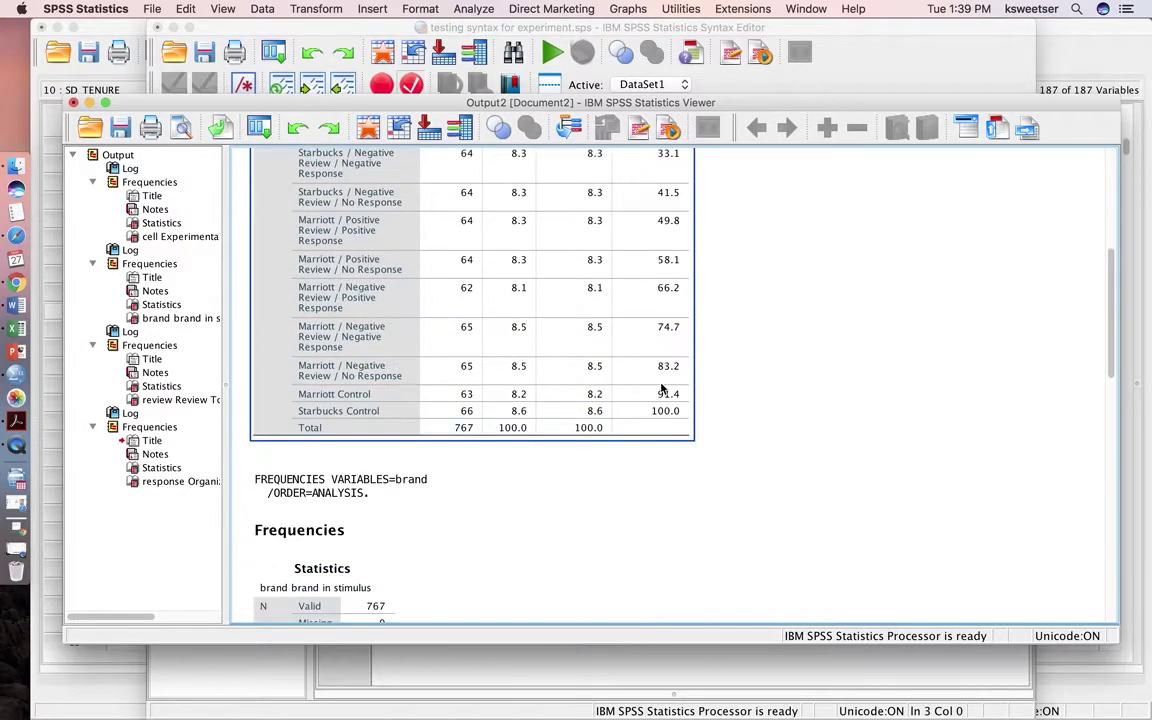
pyautogui.click(474, 10)
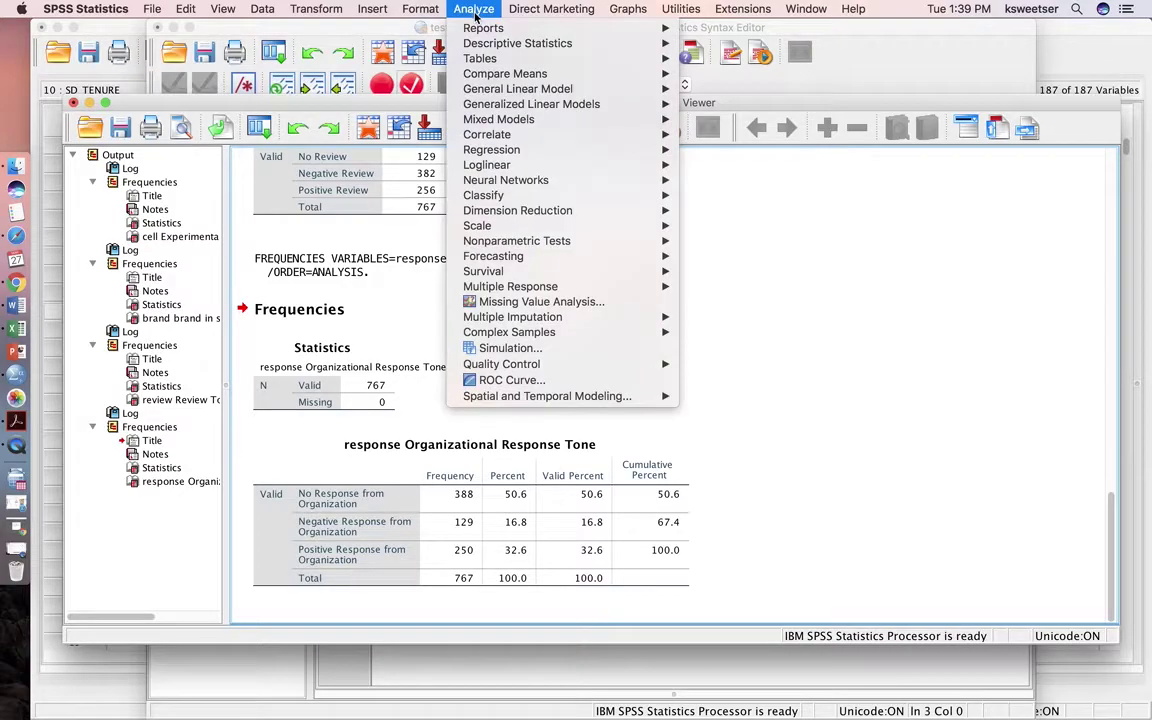
# Paste a FREQUENCIES command for CC, replacing cell, with Mean and Std. deviation requested.
pyautogui.moveTo(477, 45)
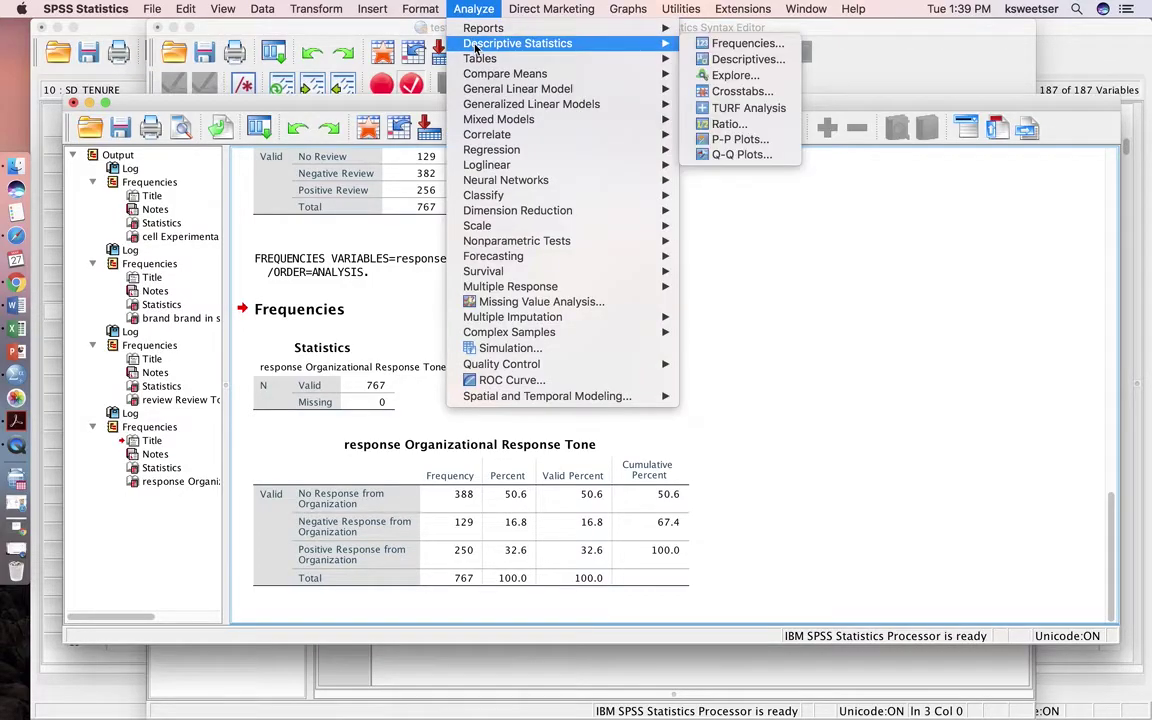
pyautogui.click(725, 46)
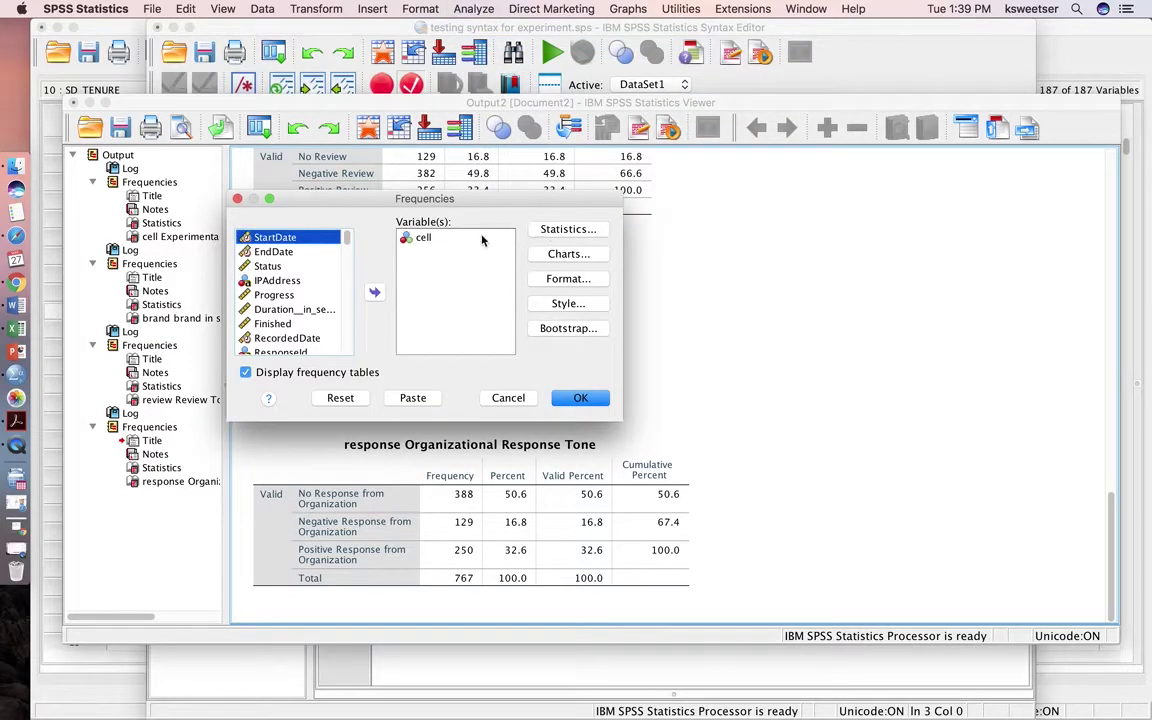
pyautogui.doubleClick(470, 238)
pyautogui.scroll(-3, 290, 300)
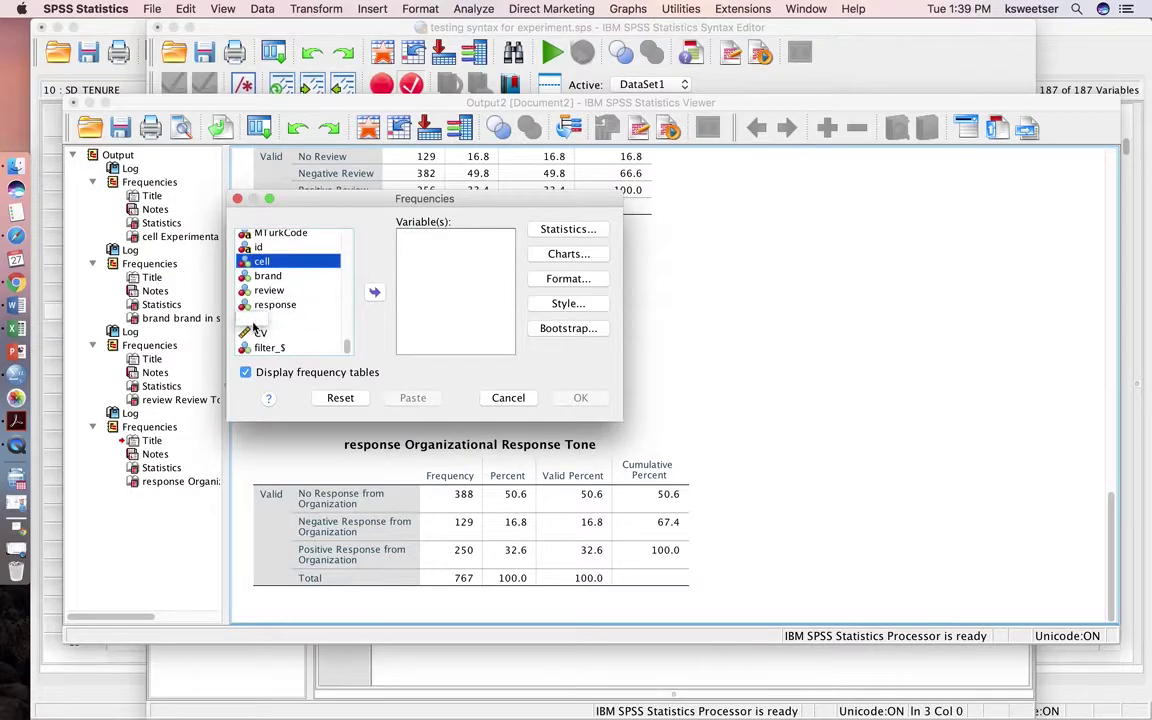
pyautogui.doubleClick(258, 332)
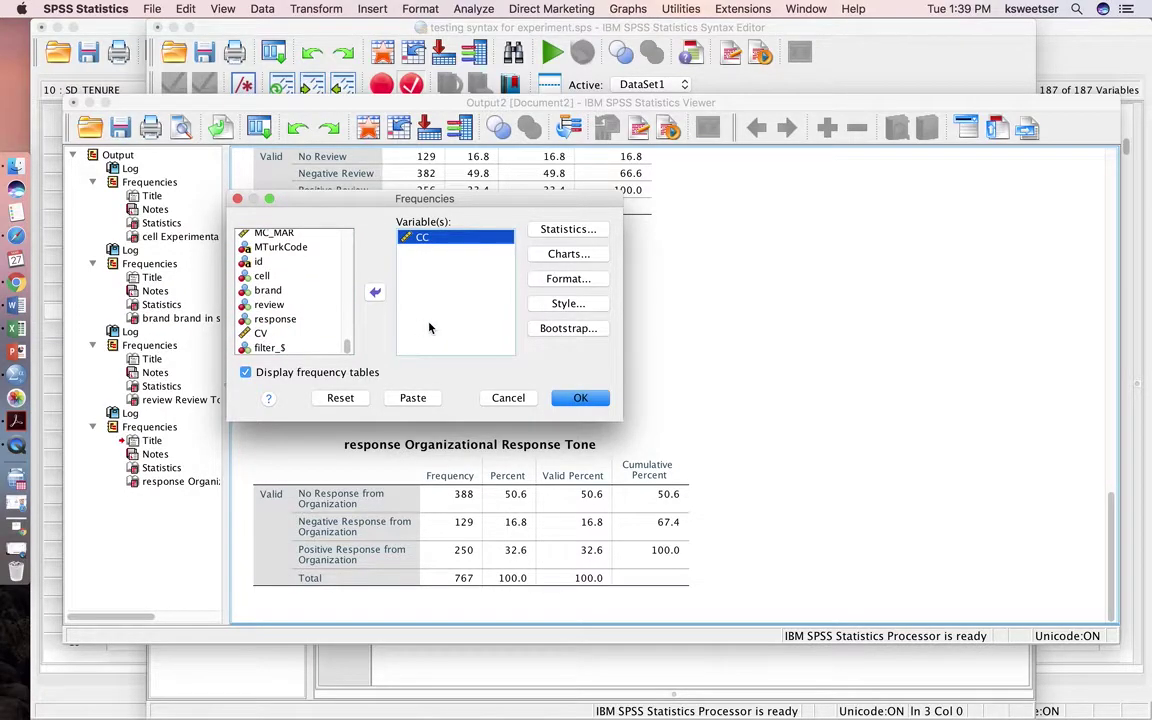
pyautogui.click(562, 229)
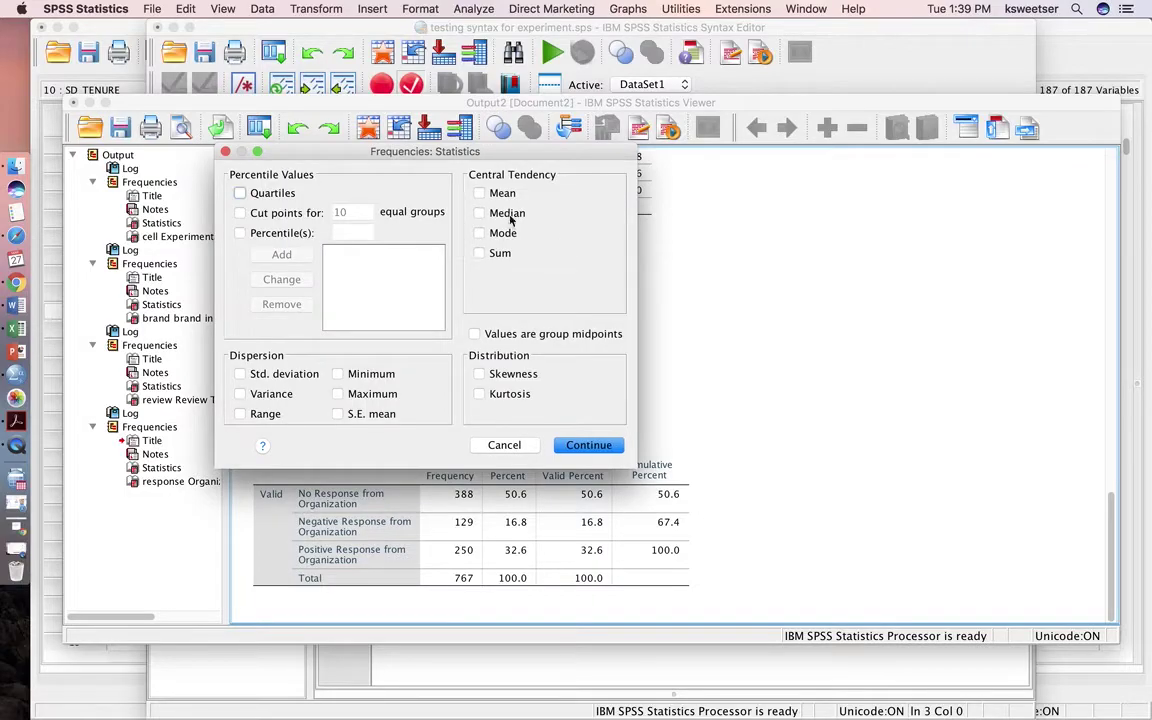
pyautogui.click(488, 195)
pyautogui.click(240, 374)
pyautogui.click(592, 445)
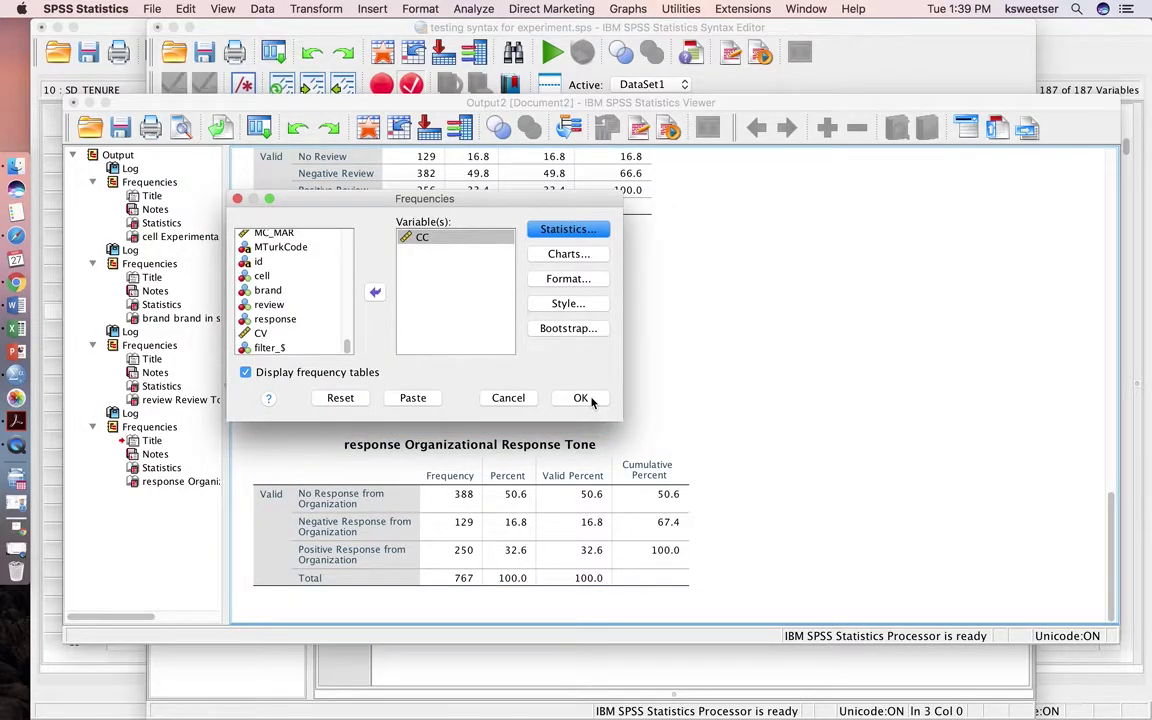
pyautogui.click(412, 398)
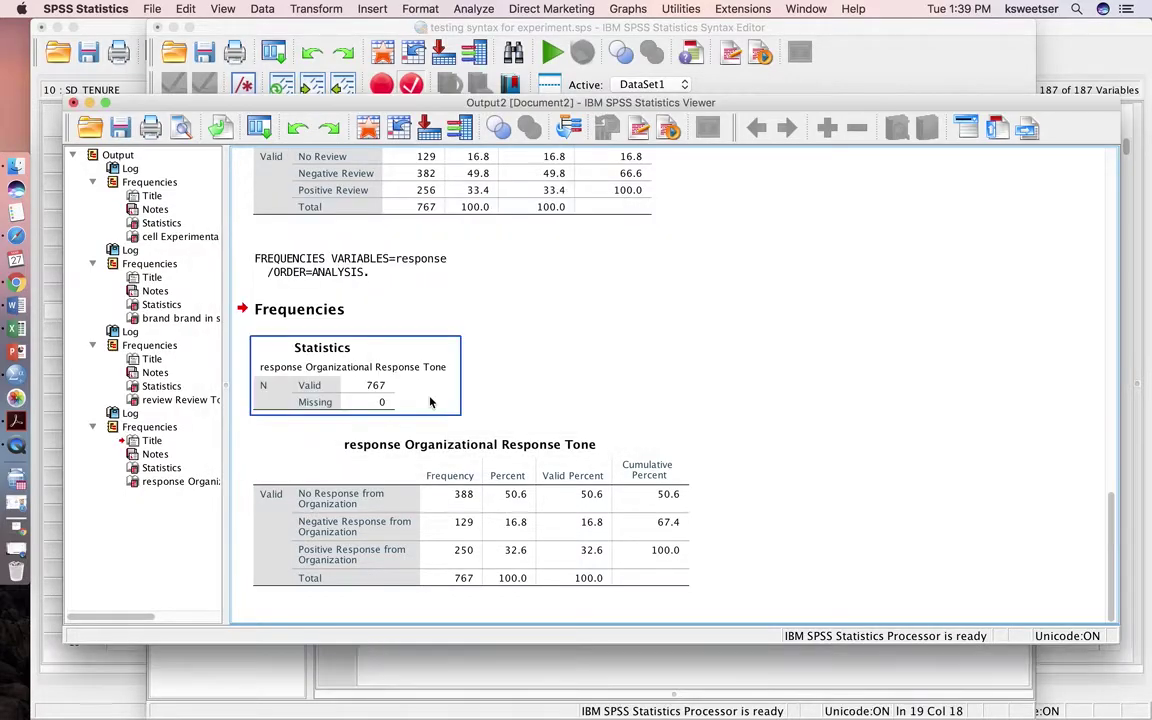
# Back in the syntax file, paste a duplicate of the CC FREQUENCIES block below it.
pyautogui.hotkey('ctrl', 'Up')
pyautogui.click(549, 508)
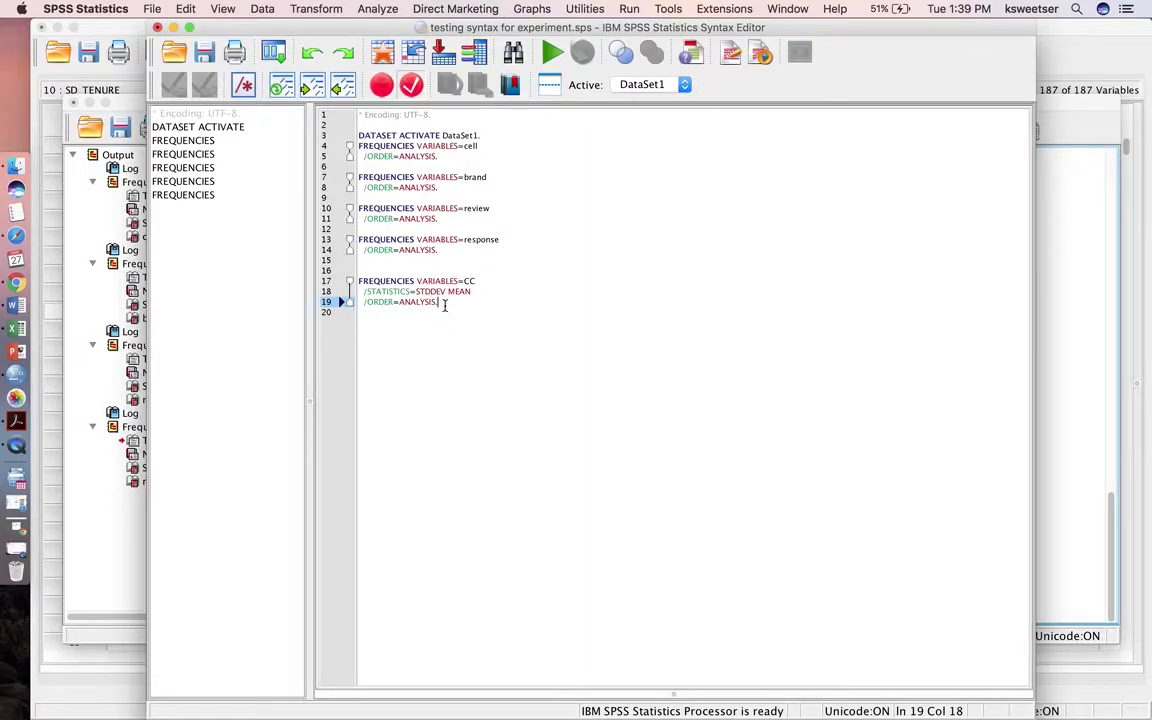
pyautogui.click(385, 291)
pyautogui.moveTo(359, 281); pyautogui.dragTo(445, 301)
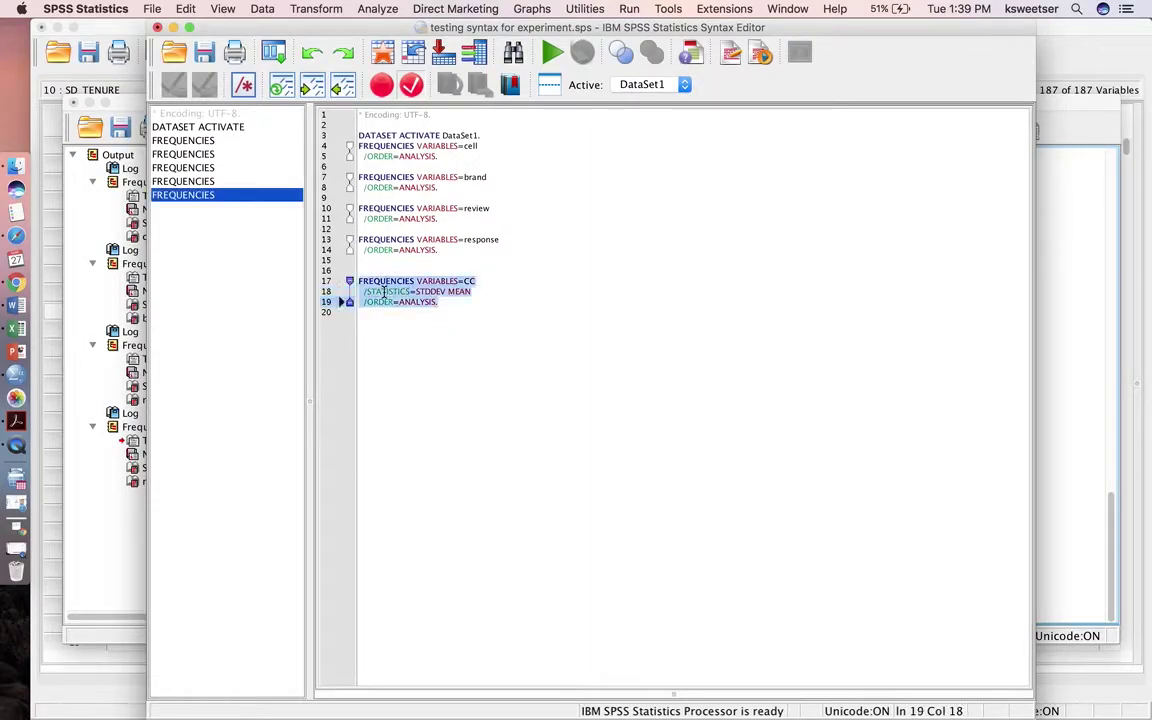
pyautogui.click(445, 301)
pyautogui.moveTo(458, 304); pyautogui.dragTo(459, 273)
pyautogui.press('super+c')
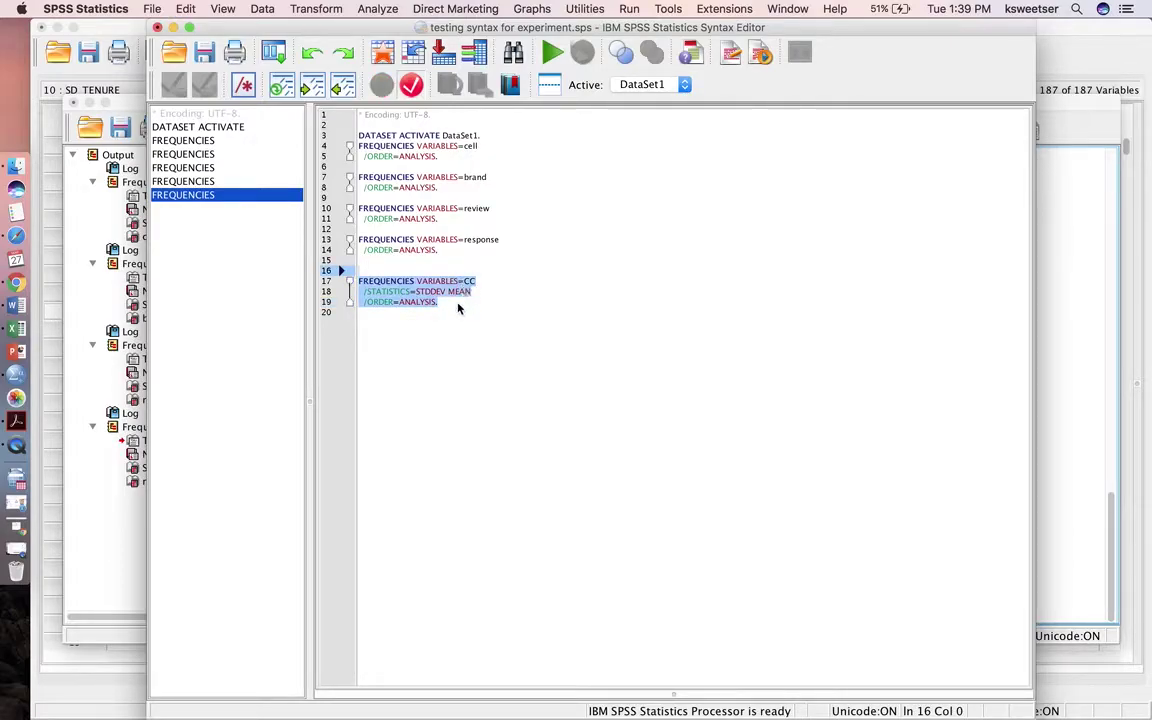
pyautogui.click(458, 303)
pyautogui.press('Return')
pyautogui.press('Return')
pyautogui.press('super+v')
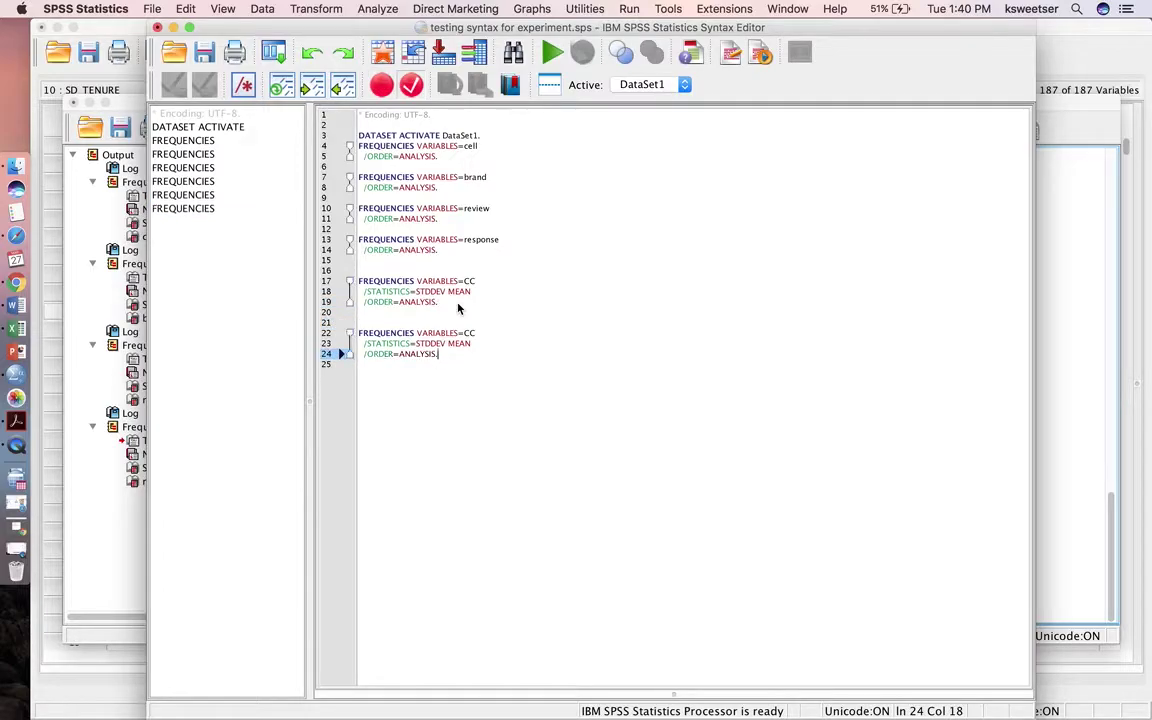
# Change the copied command's variable to CV and select both the CC and CV commands.
pyautogui.click(474, 333)
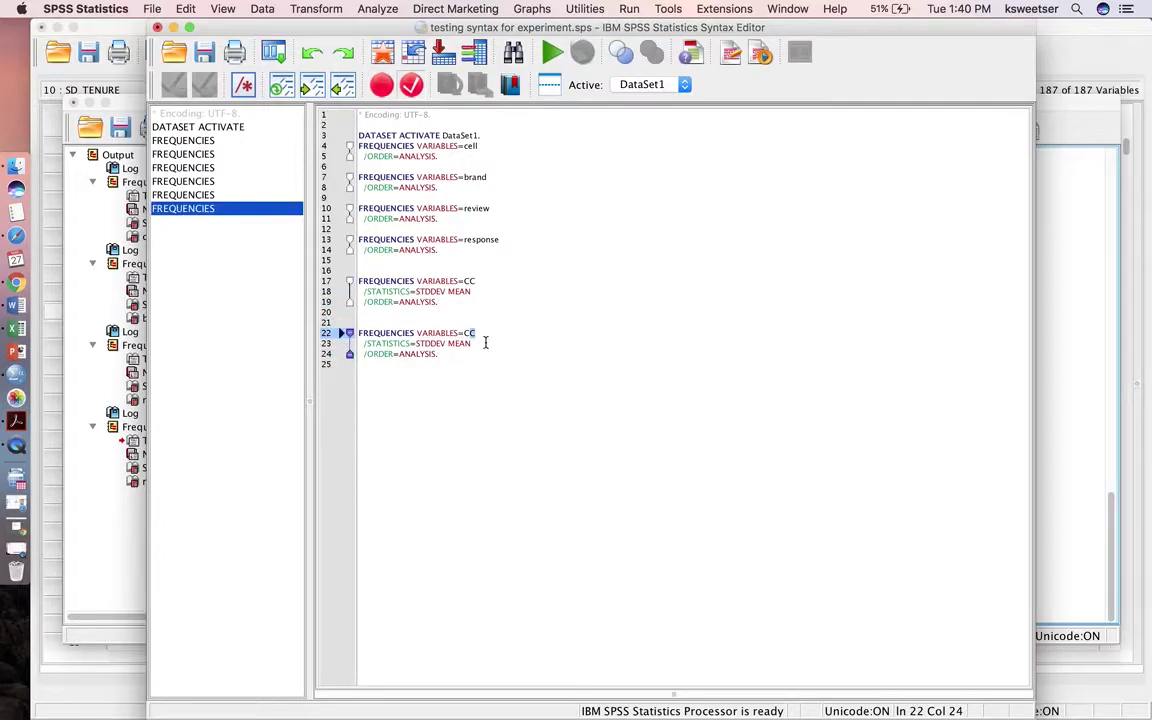
pyautogui.write('V')
pyautogui.click(483, 355)
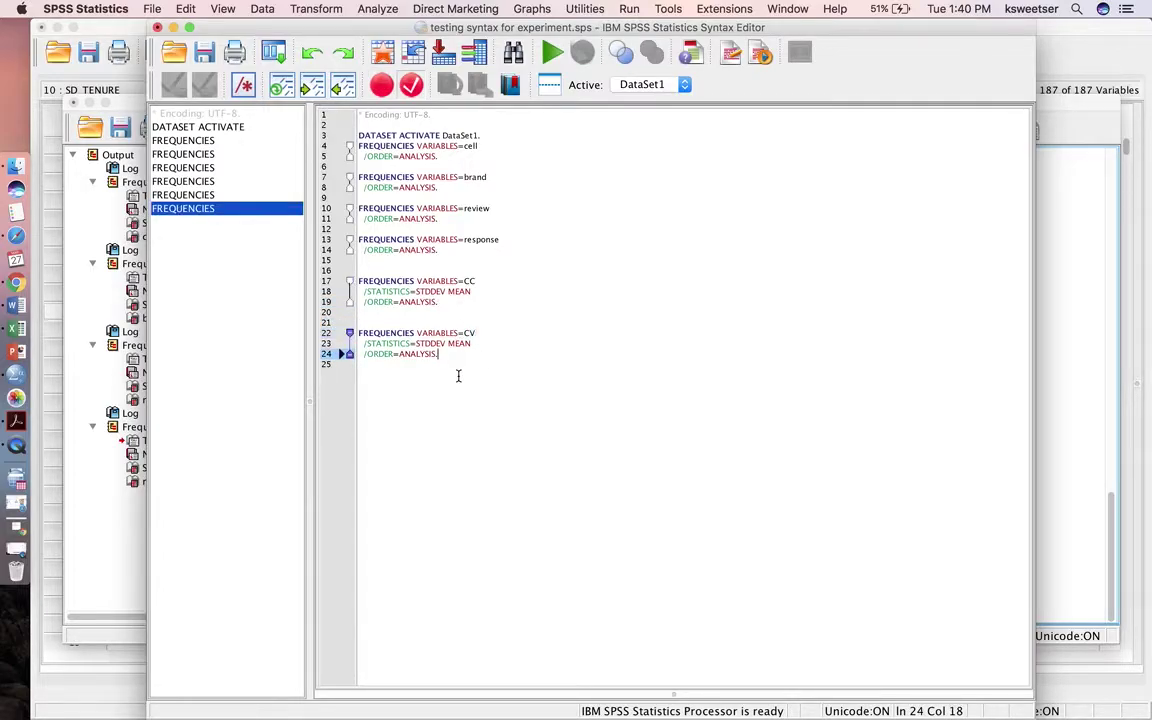
pyautogui.click(458, 376)
pyautogui.moveTo(450, 368); pyautogui.dragTo(448, 272)
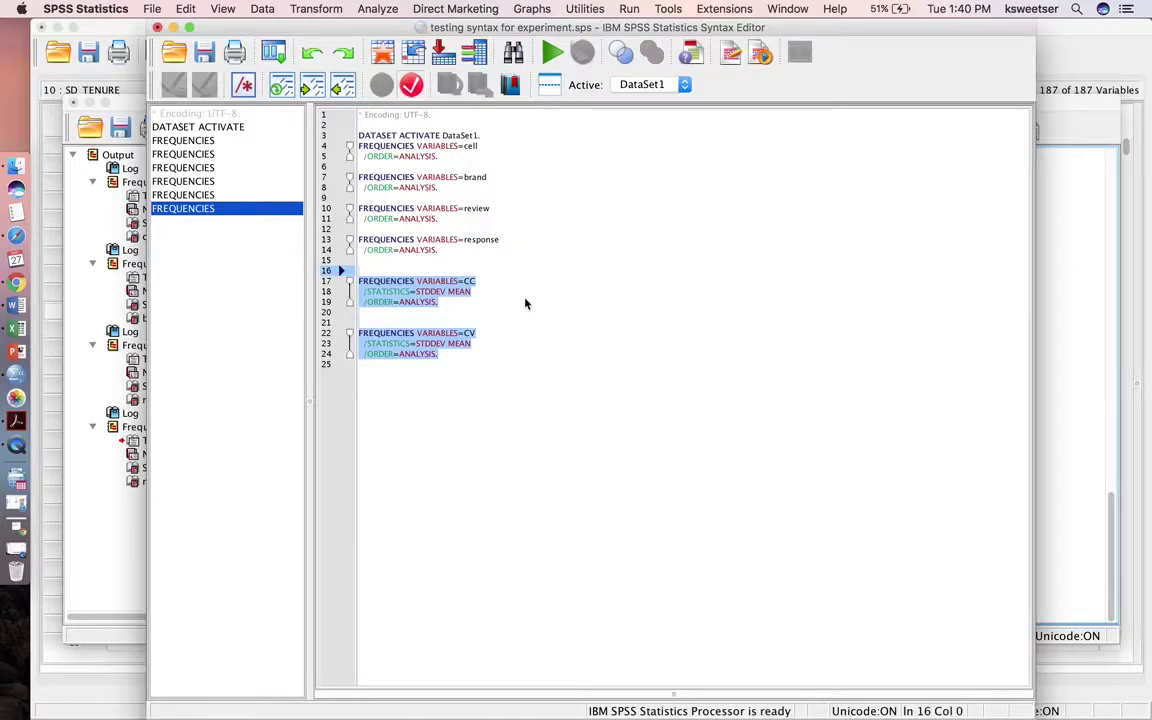
# Run the CC and CV commands and inspect CC's Statistics table (mean 2.3280, SD 1.12149) and frequency table.
pyautogui.click(551, 56)
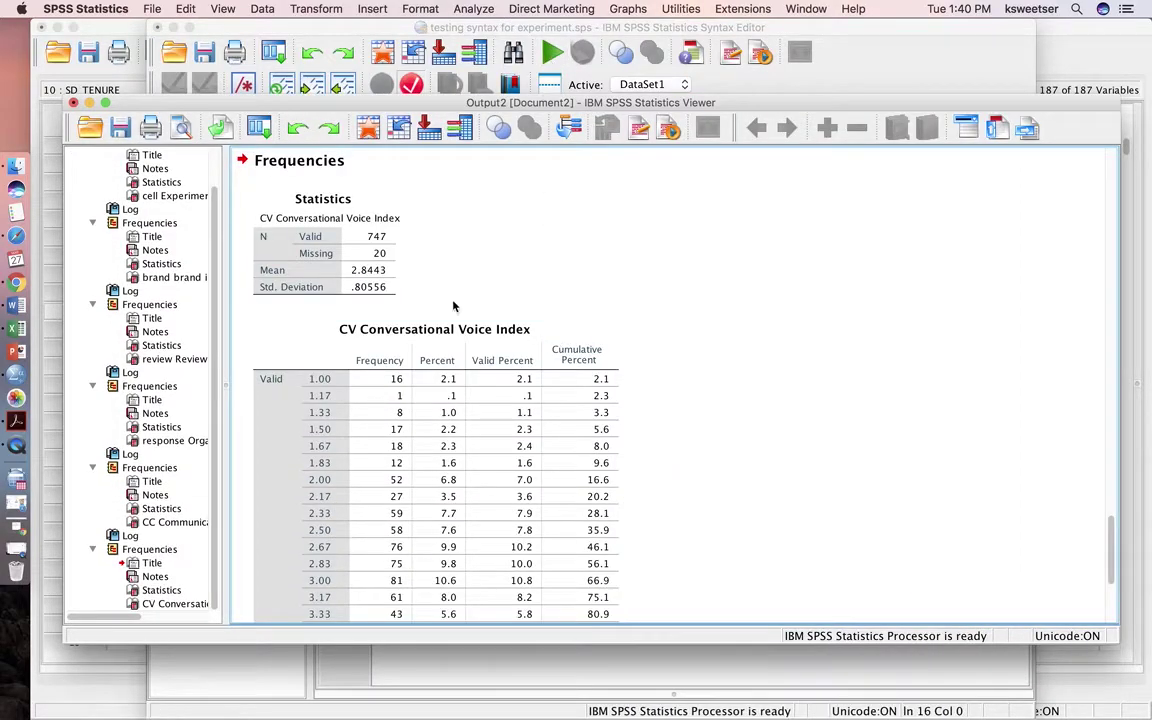
pyautogui.click(318, 250)
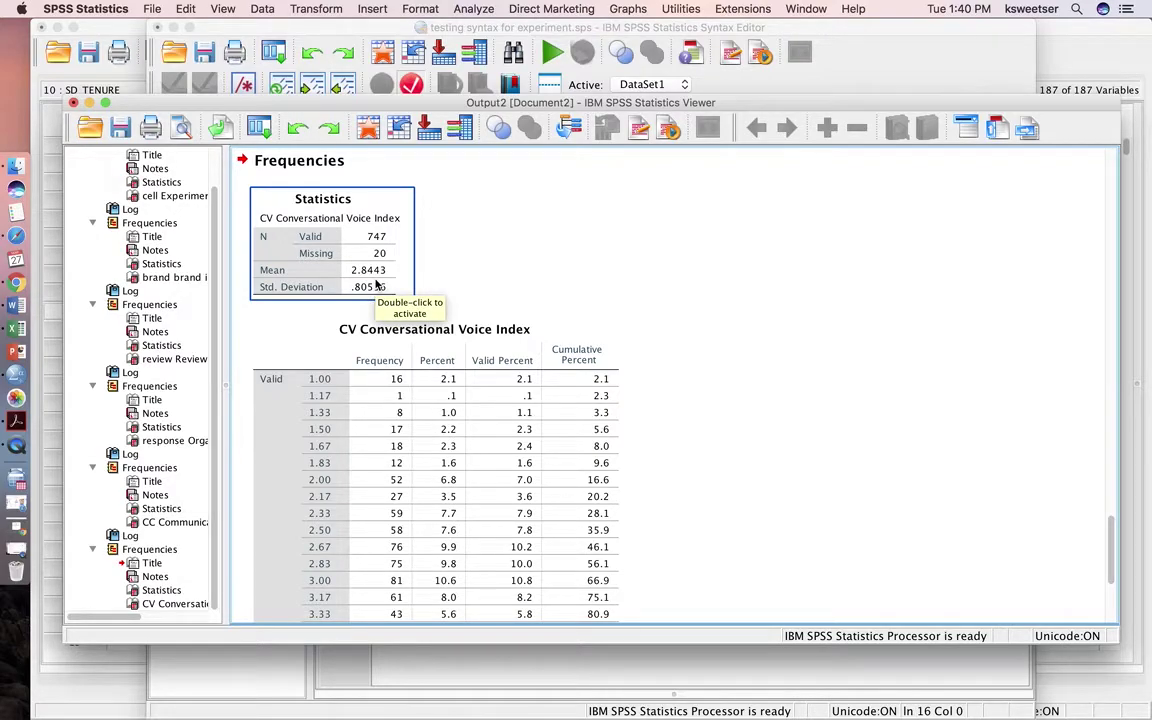
pyautogui.click(182, 531)
pyautogui.click(170, 525)
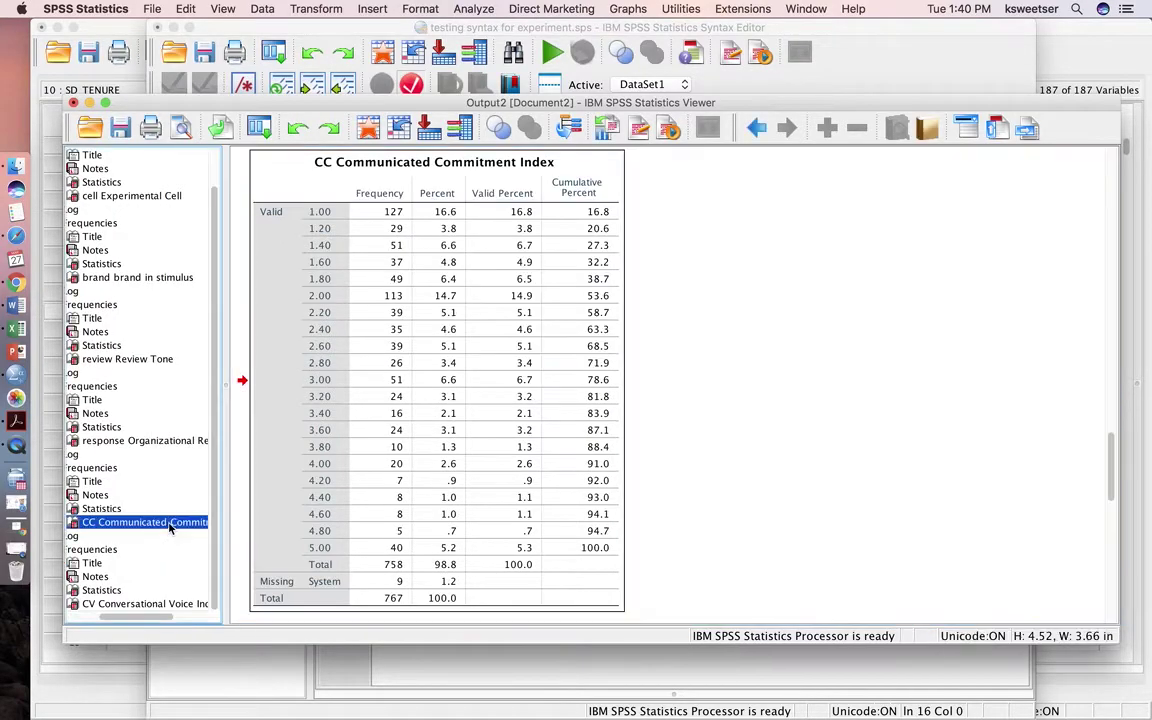
pyautogui.scroll(5, 340, 370)
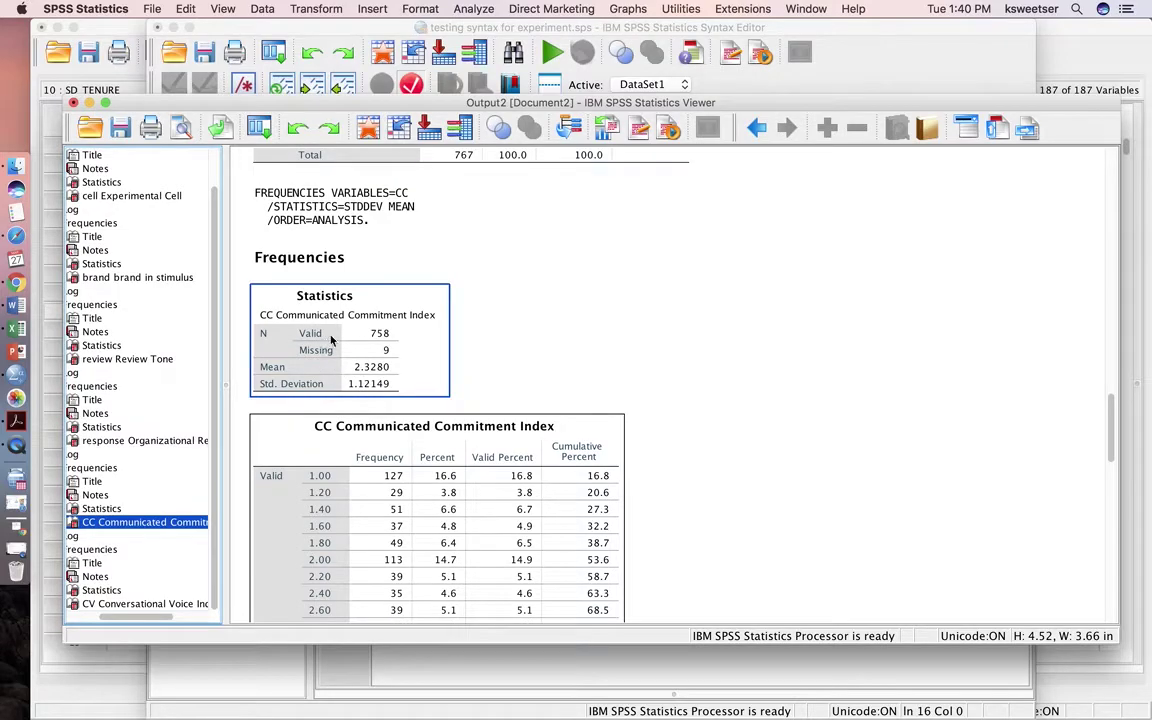
pyautogui.click(315, 306)
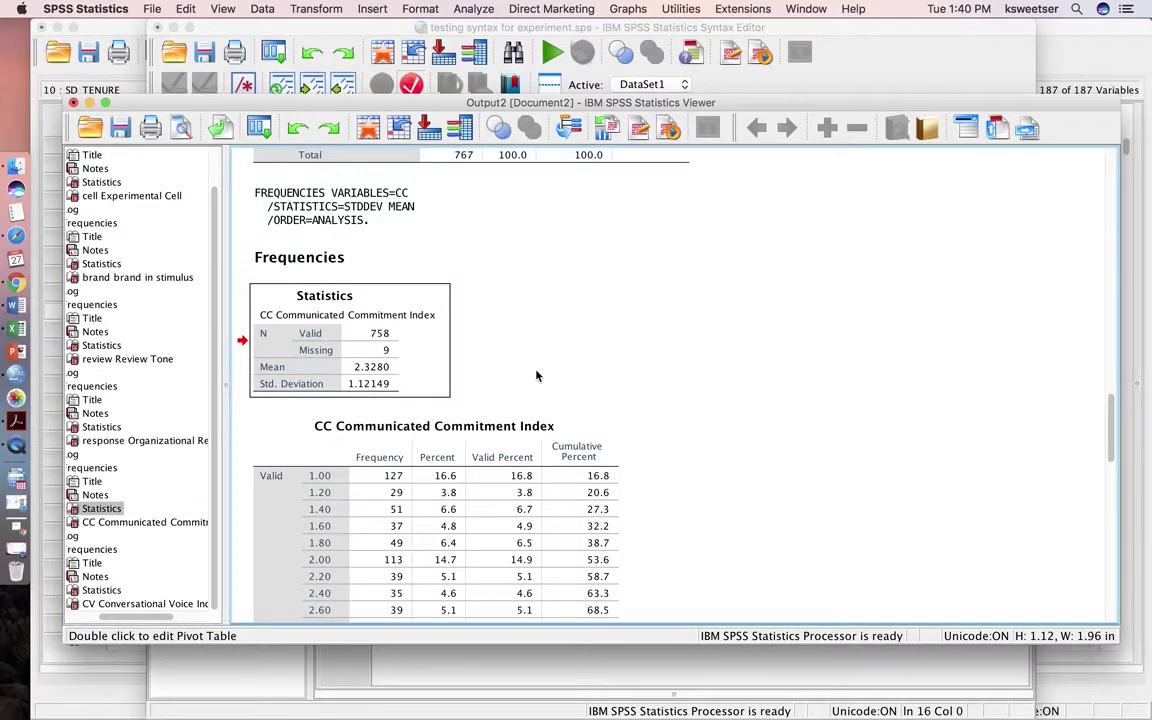
pyautogui.click(456, 410)
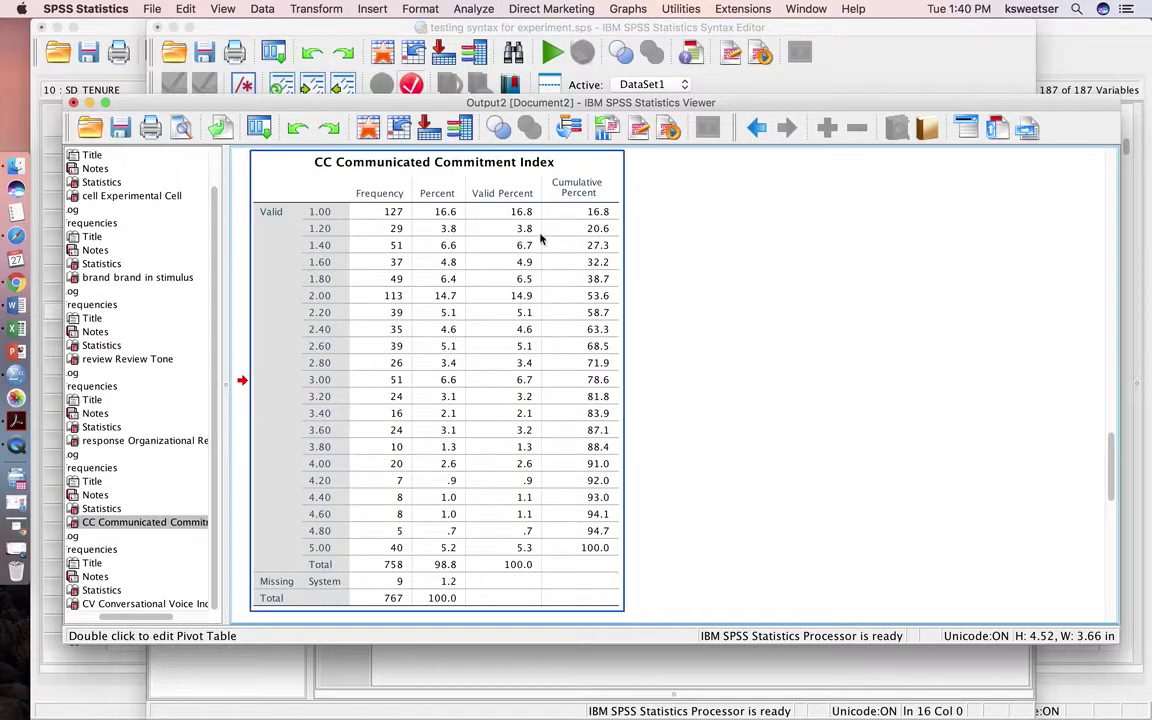
pyautogui.click(470, 9)
# Paste a CC FREQUENCIES command with Display frequency tables turned off.
pyautogui.moveTo(458, 44)
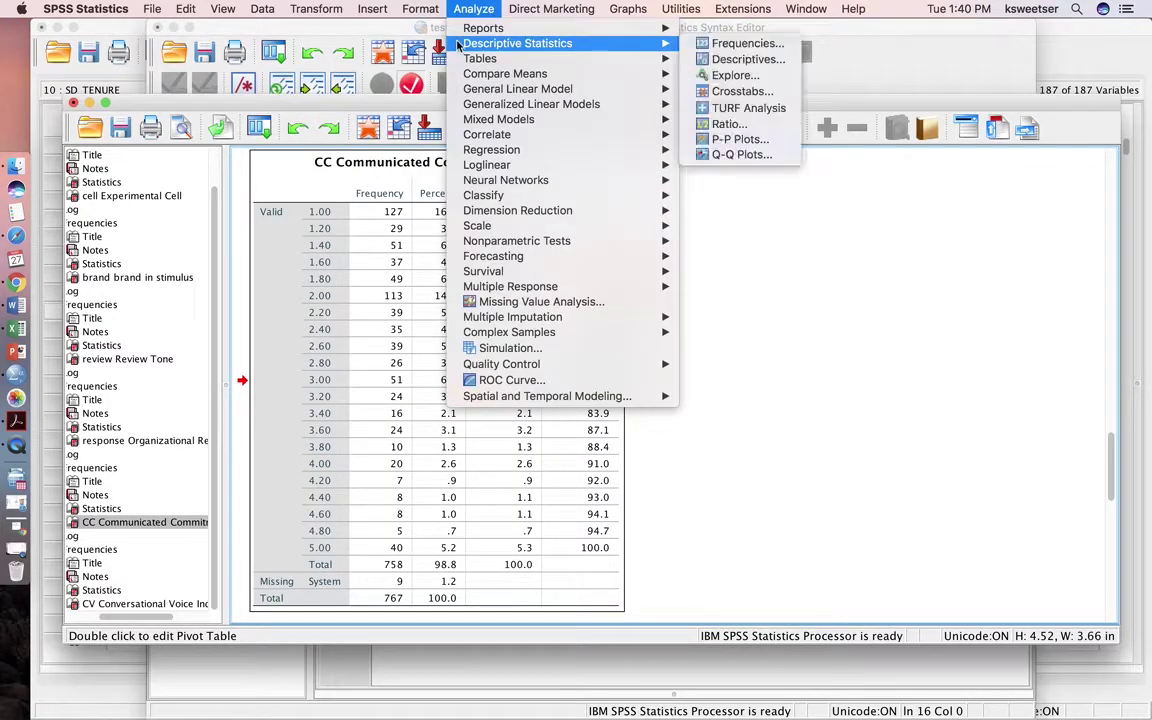
pyautogui.click(708, 45)
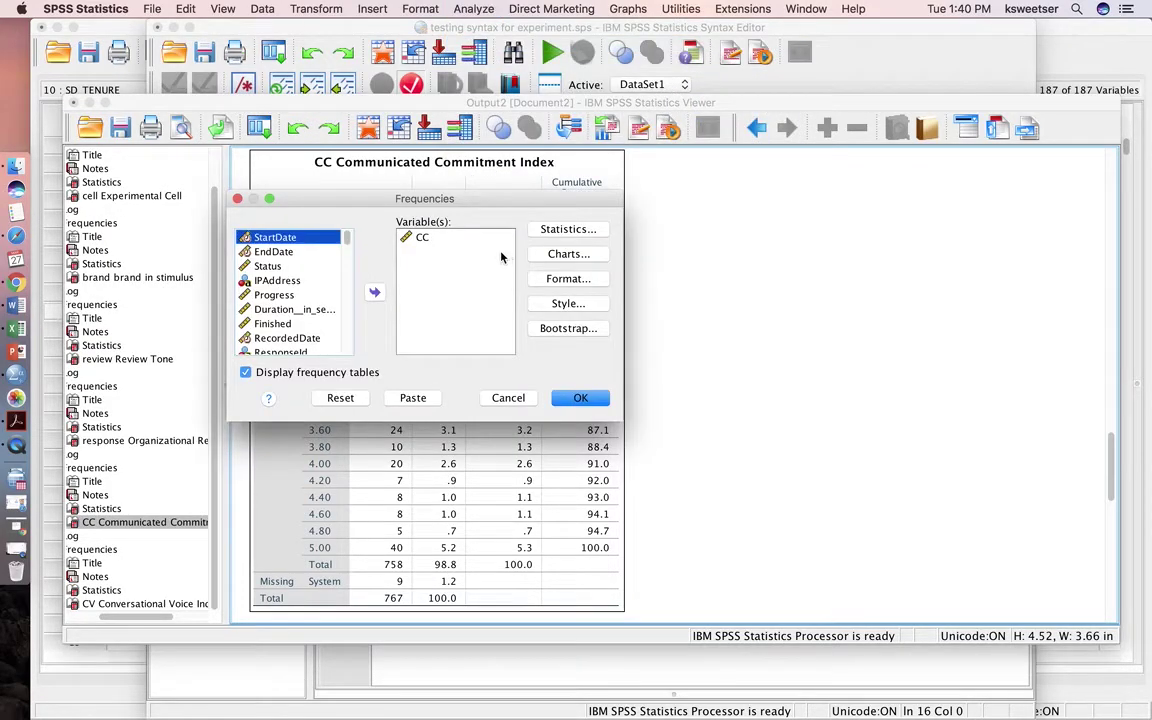
pyautogui.click(268, 374)
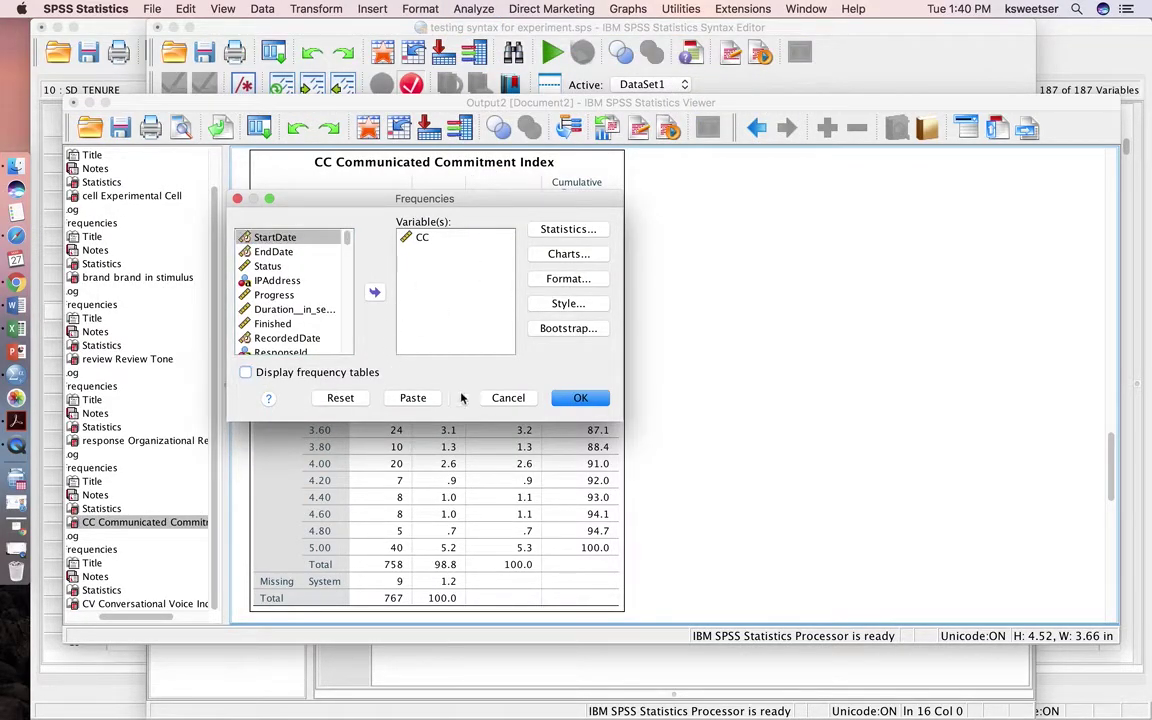
pyautogui.click(420, 399)
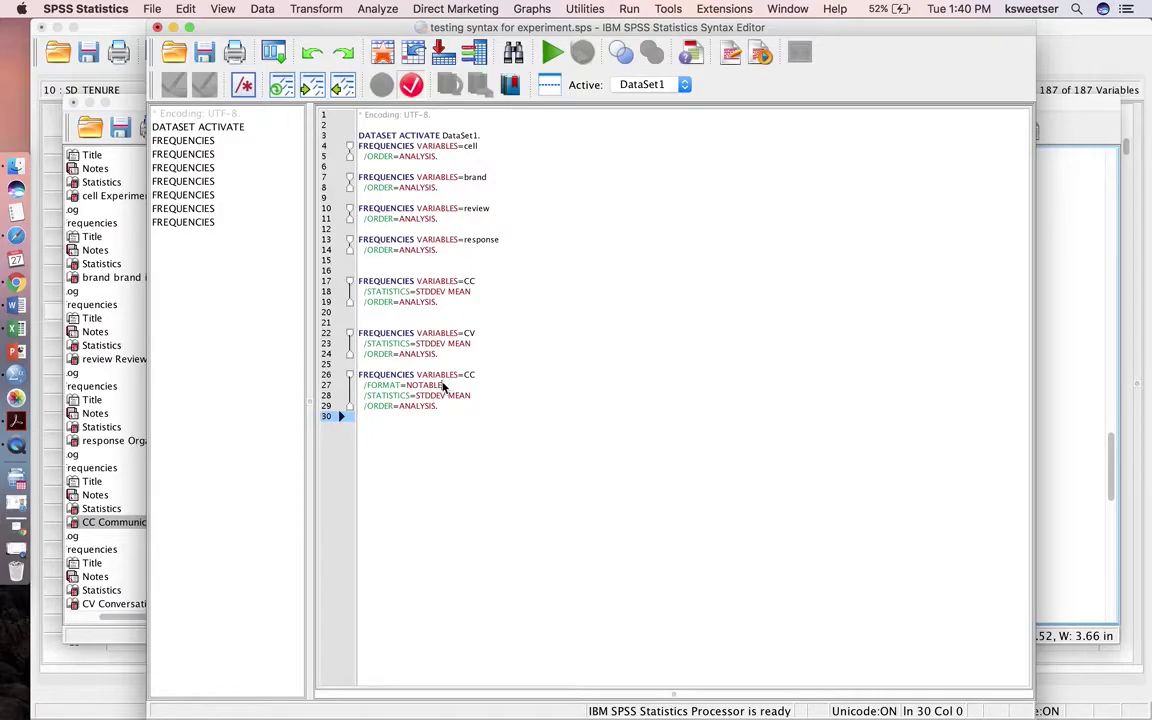
# Copy /FORMAT=NOTABLE into the CV and CC commands, delete the extra block, and run them.
pyautogui.moveTo(442, 386); pyautogui.dragTo(320, 390)
pyautogui.press('super+c')
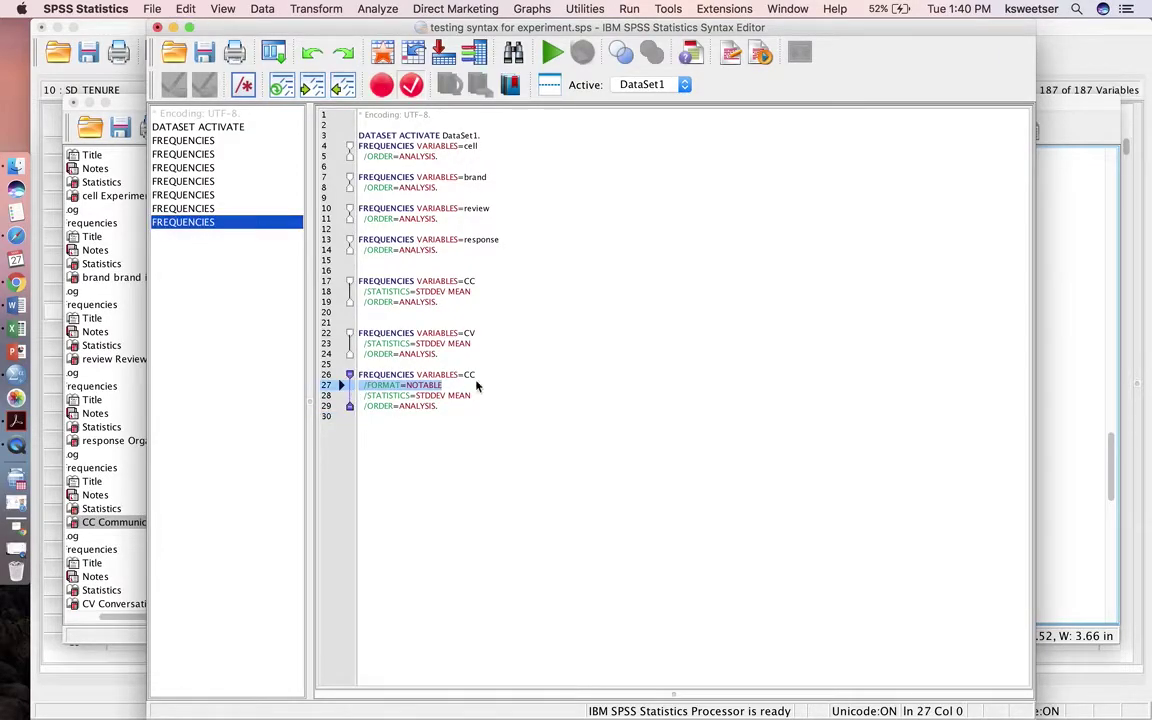
pyautogui.click(482, 335)
pyautogui.press('Return')
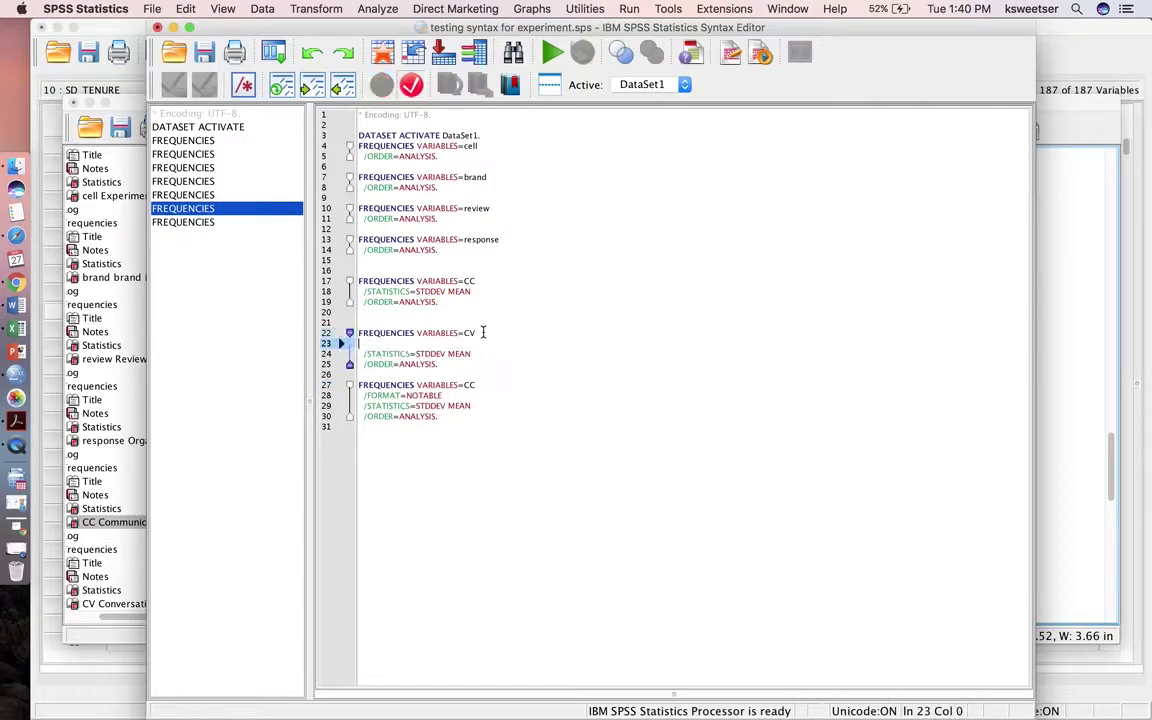
pyautogui.press('super+v')
pyautogui.click(490, 283)
pyautogui.press('Return')
pyautogui.press('super+v')
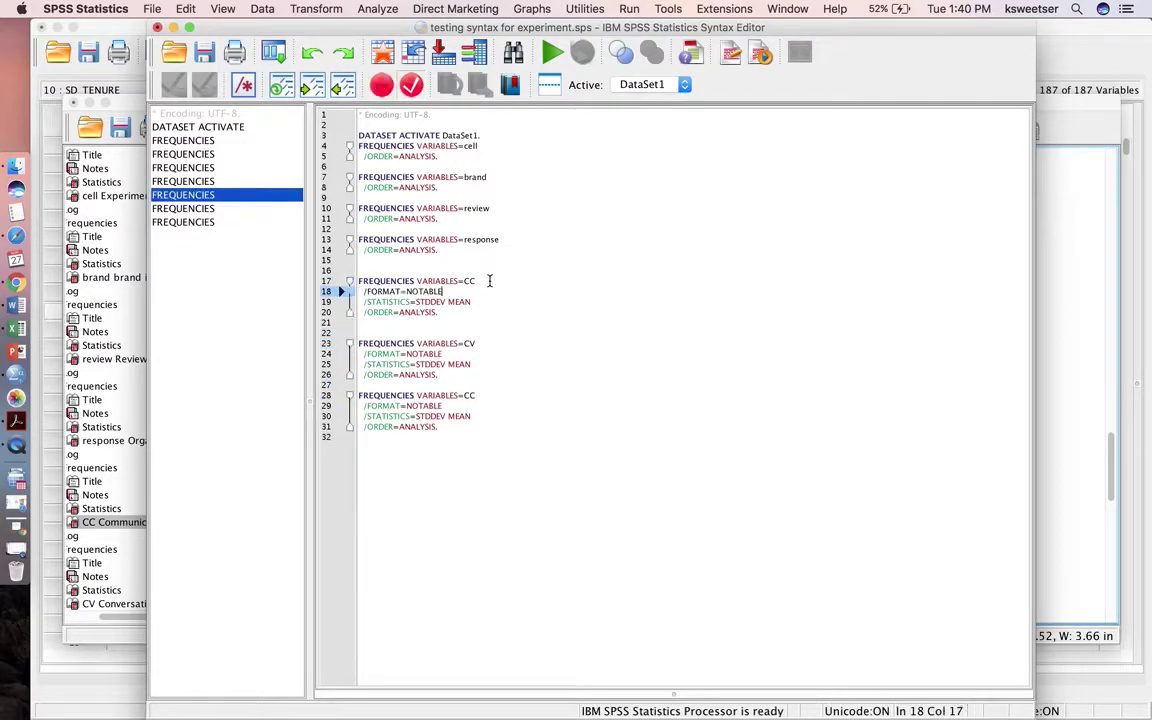
pyautogui.moveTo(465, 432); pyautogui.dragTo(489, 268)
pyautogui.press('BackSpace')
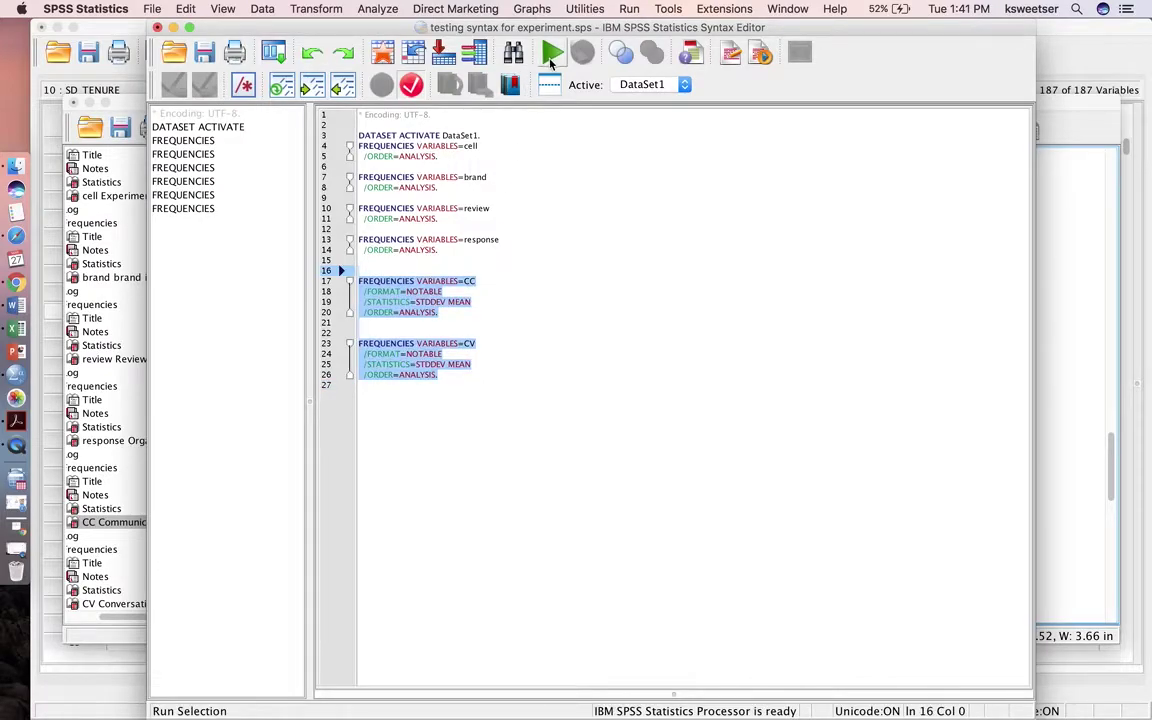
pyautogui.click(551, 52)
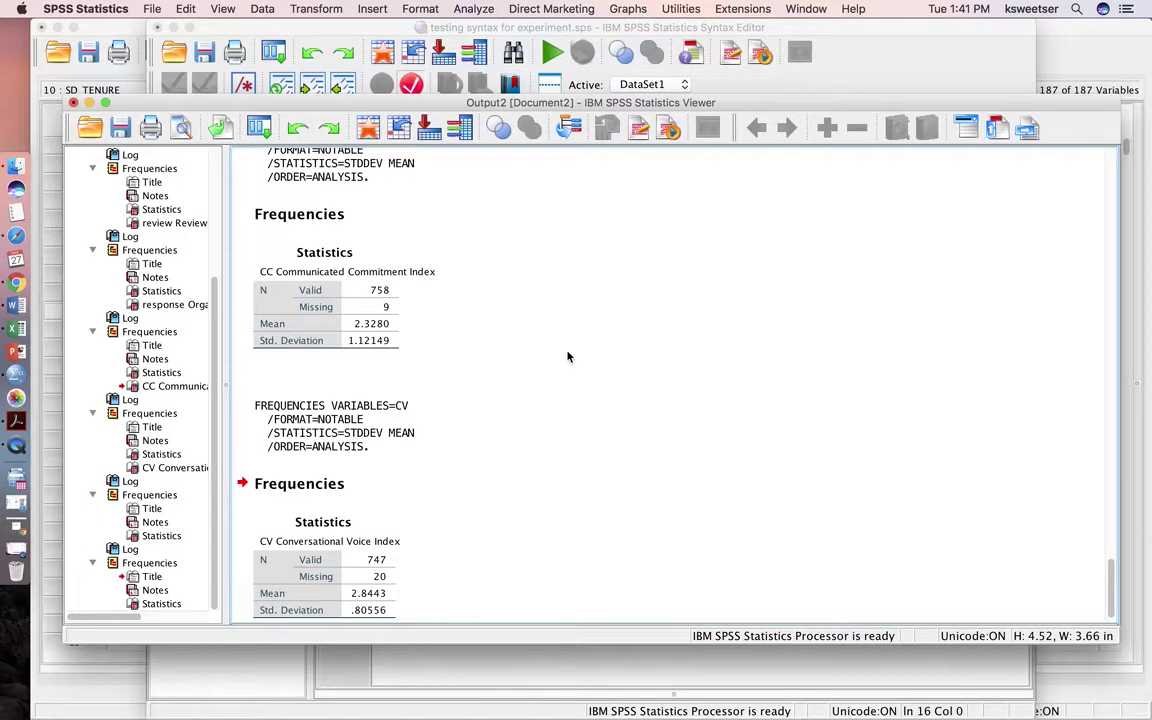
# Scroll through the output to review the statistics-only CC and CV tables, CV mean 2.8443.
pyautogui.scroll(-2, 567, 356)
pyautogui.click(411, 362)
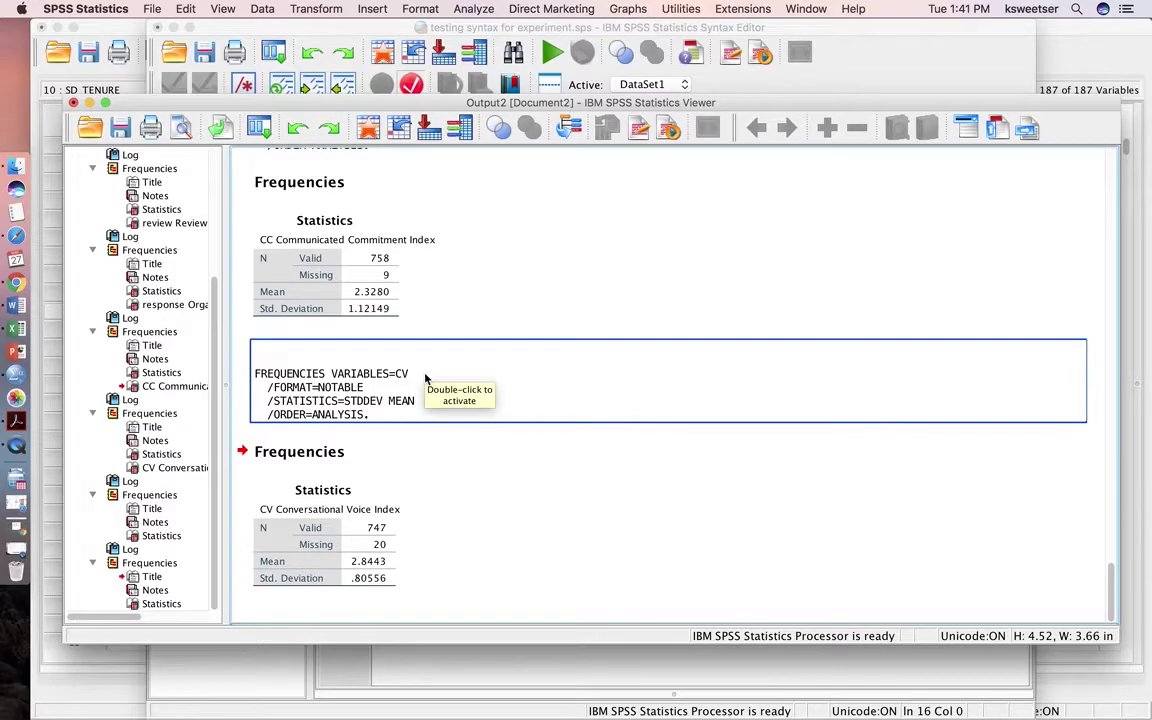
pyautogui.scroll(10, 425, 378)
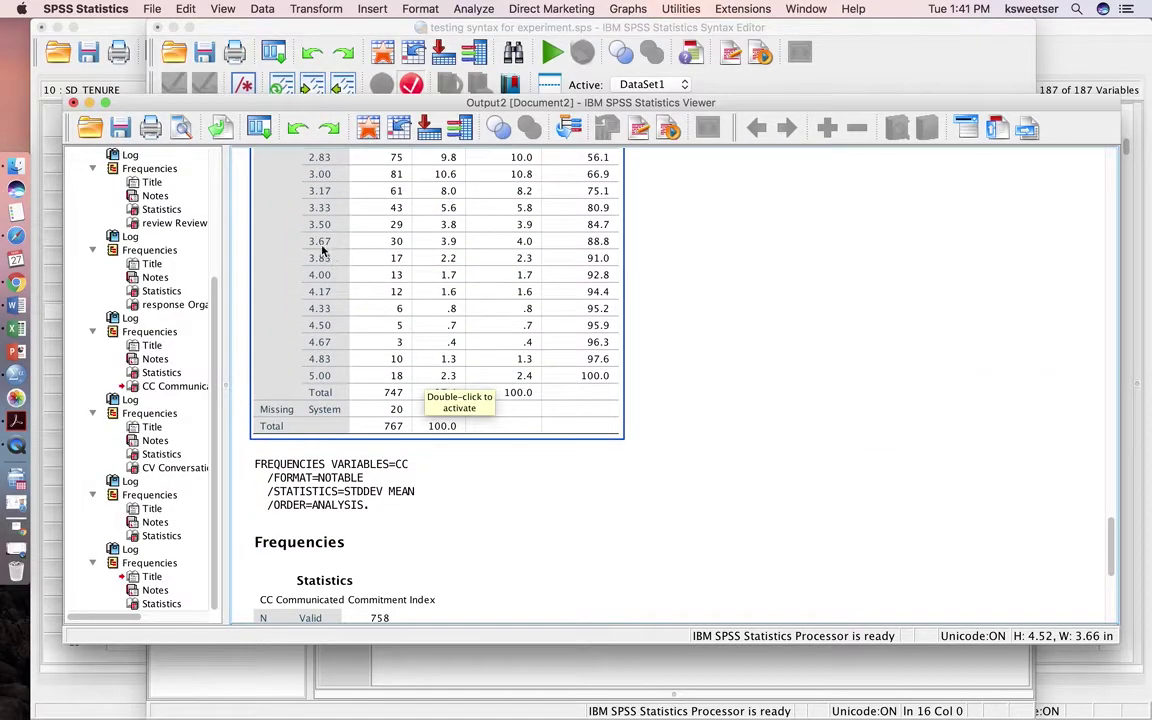
pyautogui.scroll(-10, 450, 330)
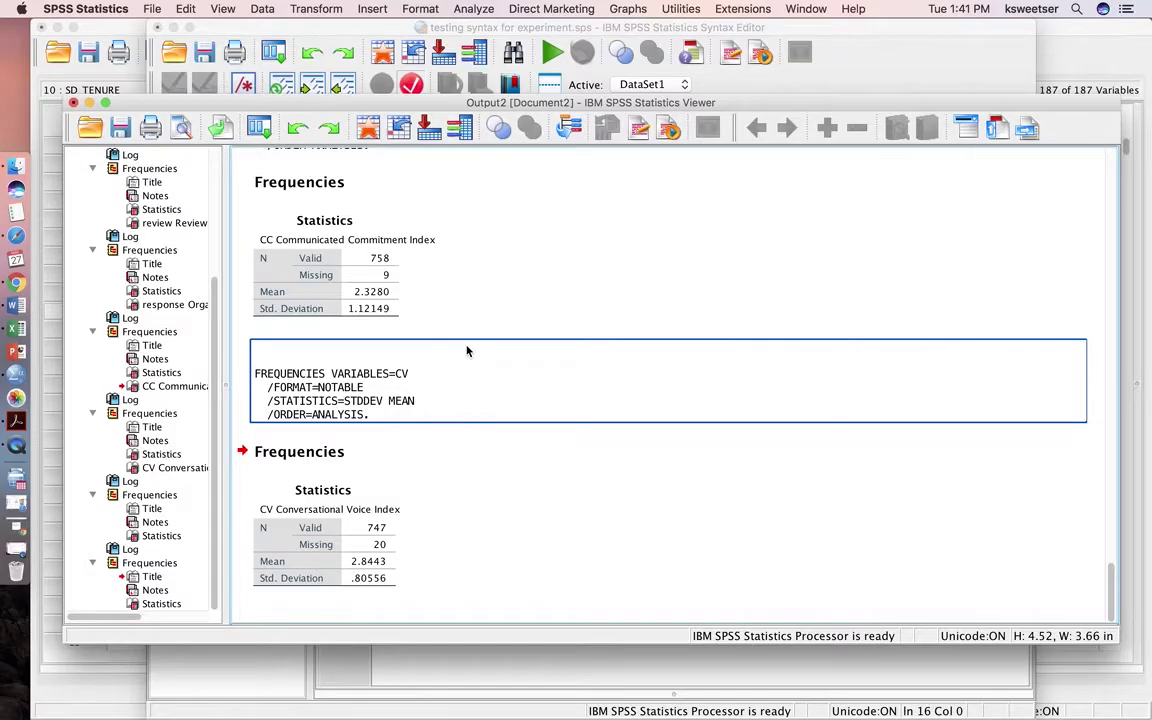
pyautogui.hotkey('ctrl', 'Up')
# Select the entire syntax file and run all of its commands.
pyautogui.click(532, 484)
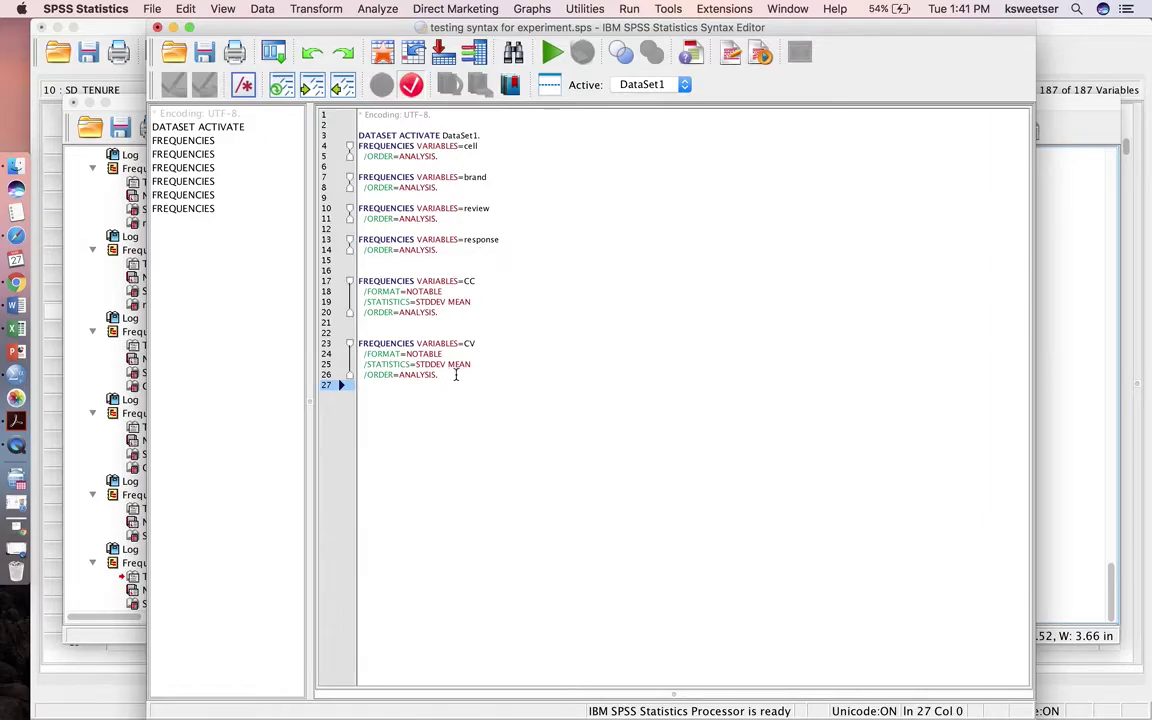
pyautogui.press('super+a')
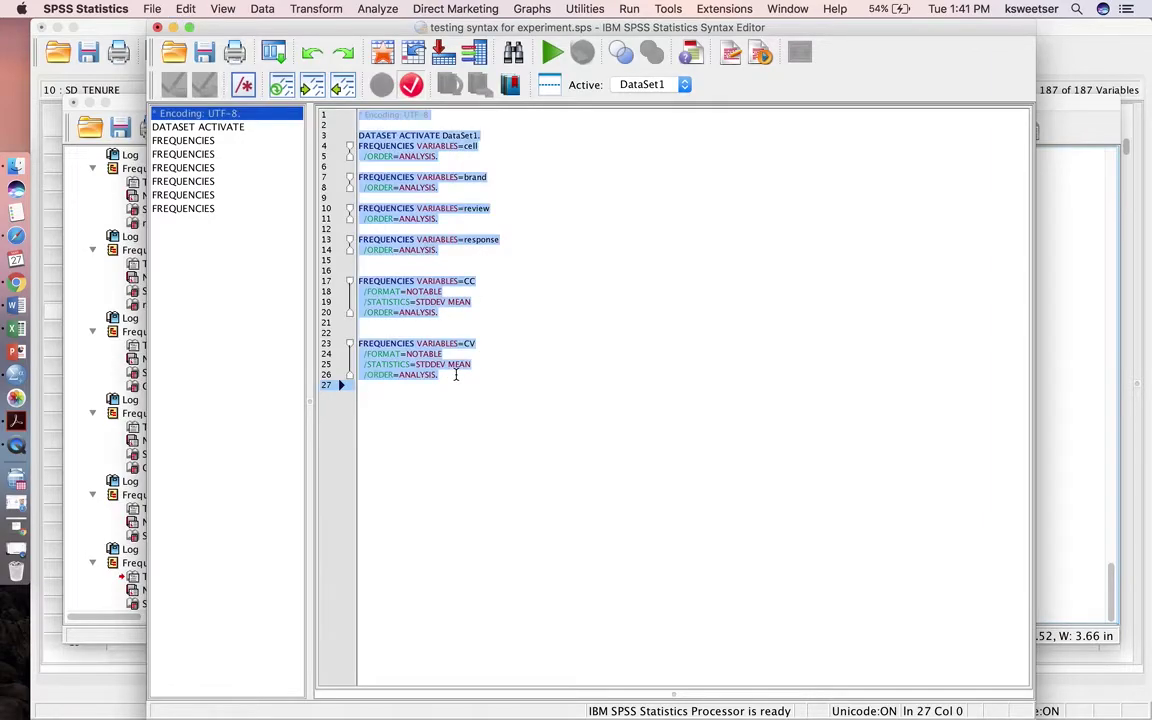
pyautogui.click(552, 54)
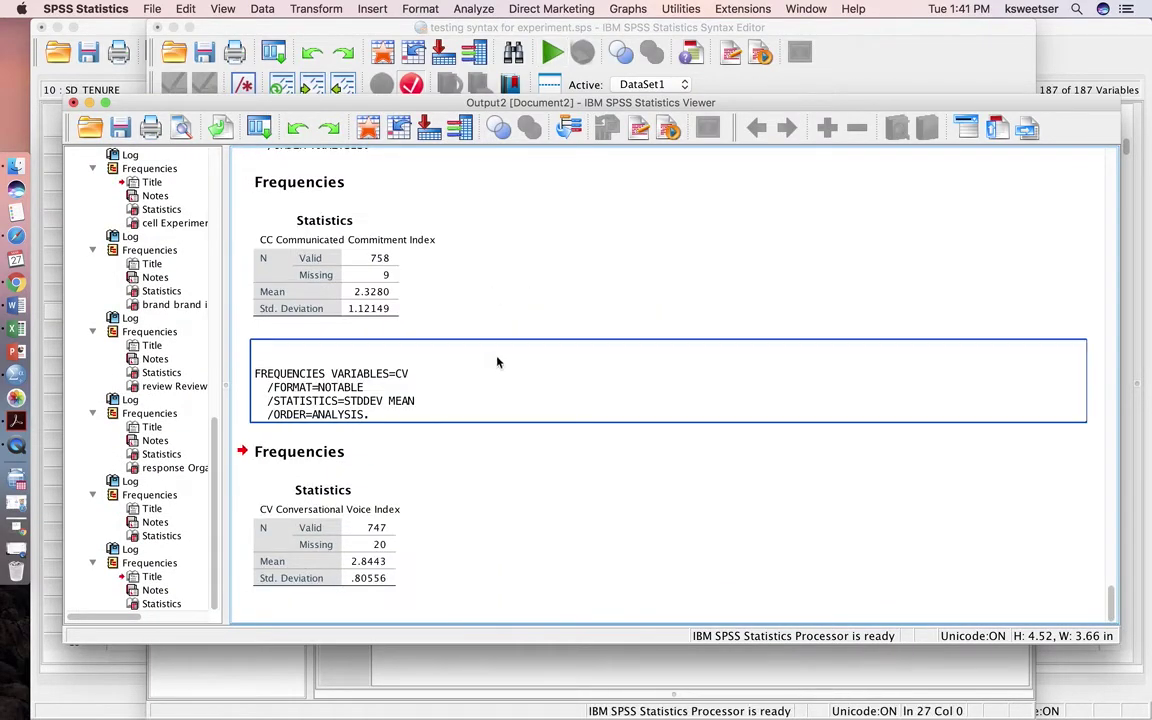
# Rerun only the CC FREQUENCIES block, adding another CC table with mean 2.3280, SD 1.12149.
pyautogui.click(386, 28)
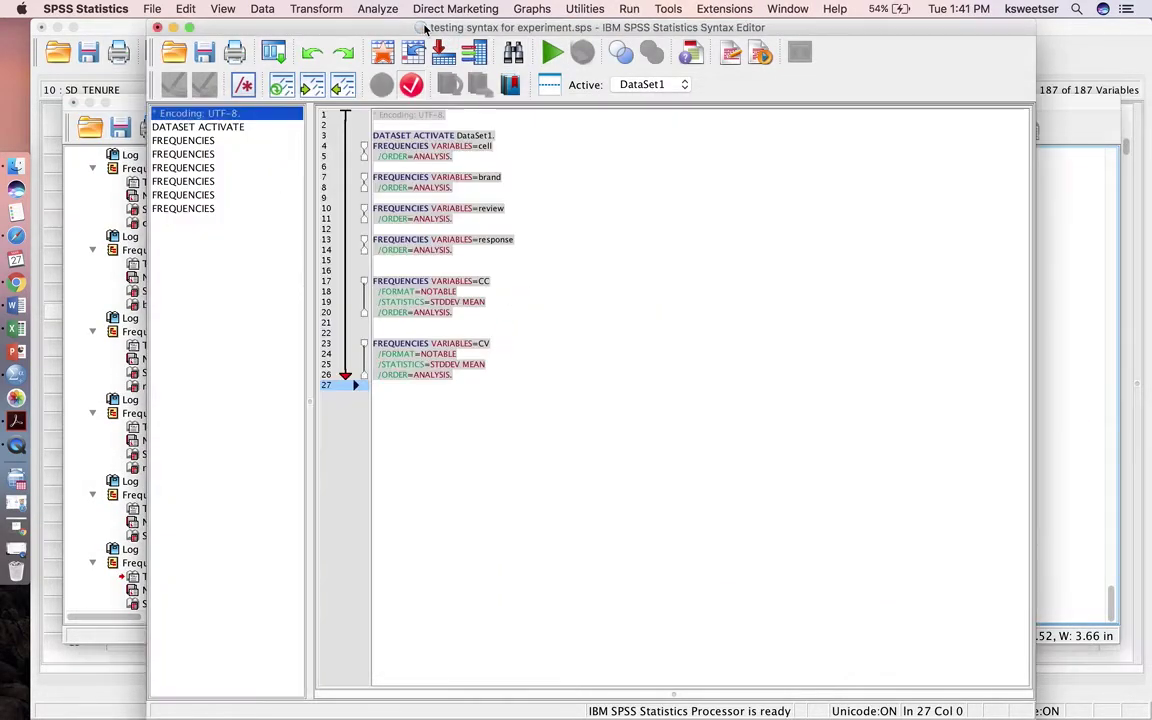
pyautogui.click(447, 293)
pyautogui.moveTo(440, 322); pyautogui.dragTo(450, 267)
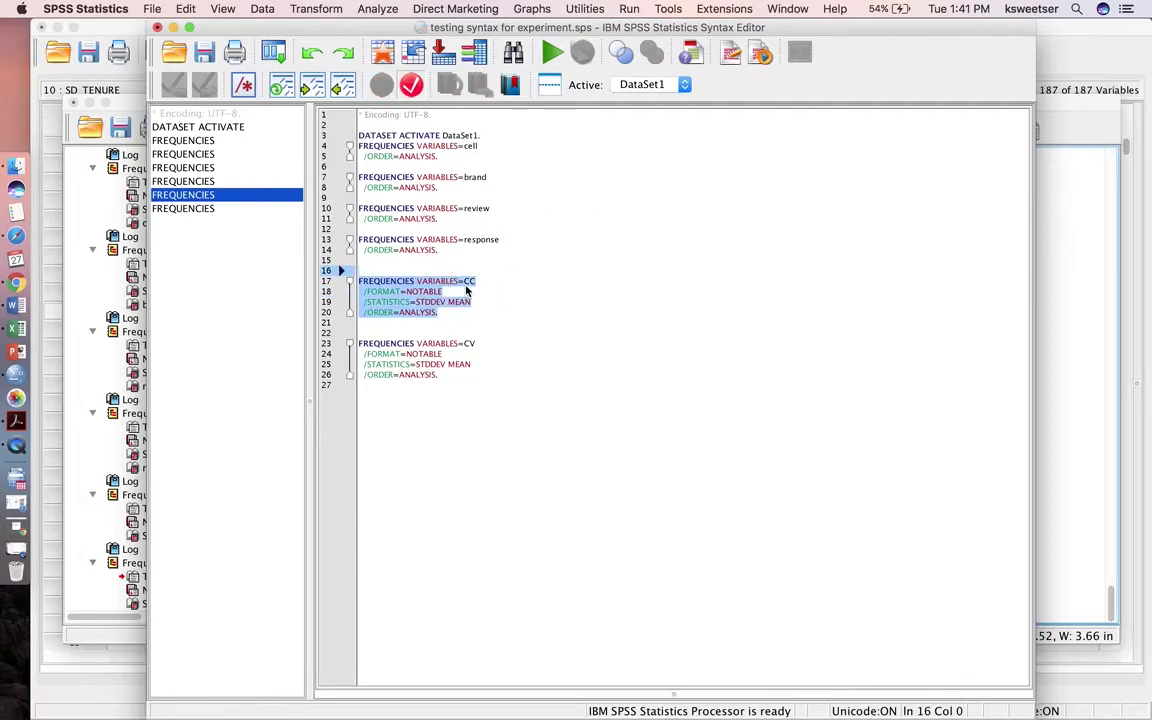
pyautogui.click(551, 54)
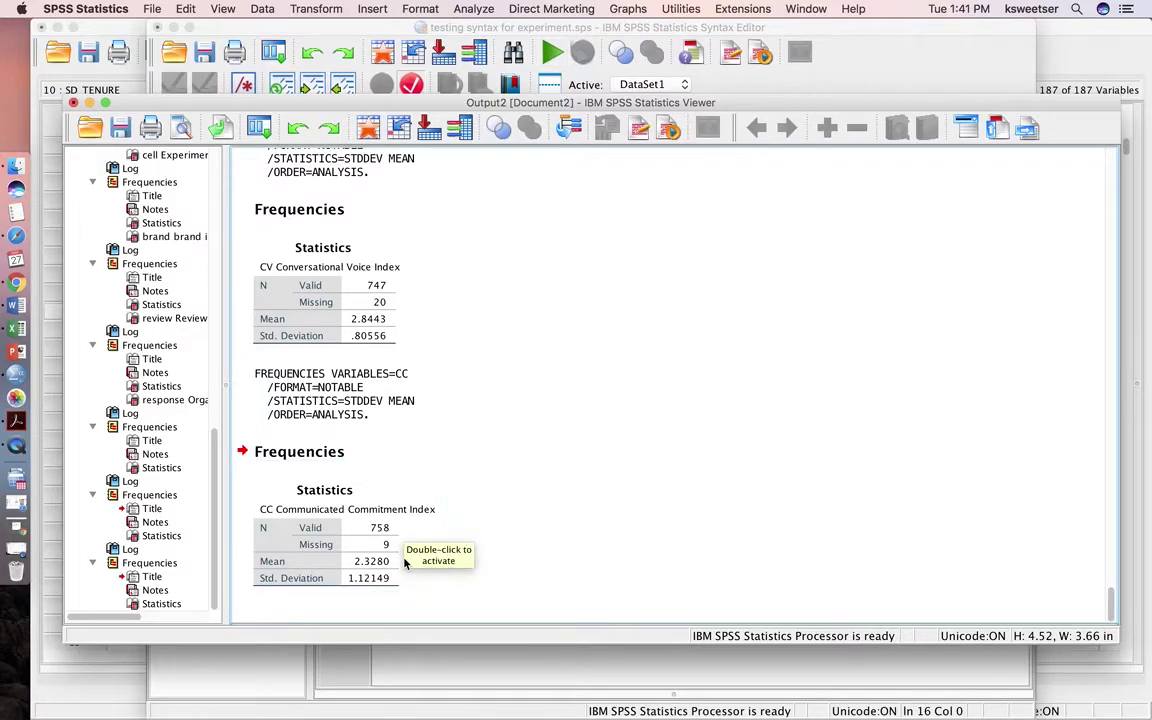
pyautogui.click(448, 662)
pyautogui.click(455, 393)
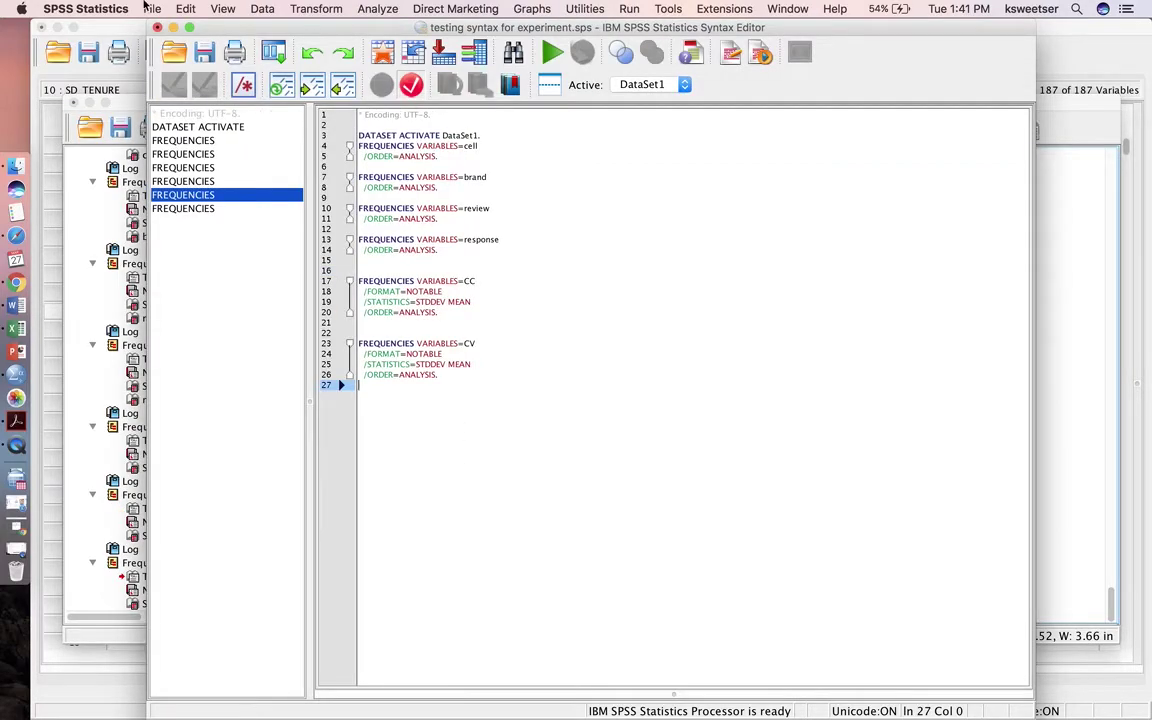